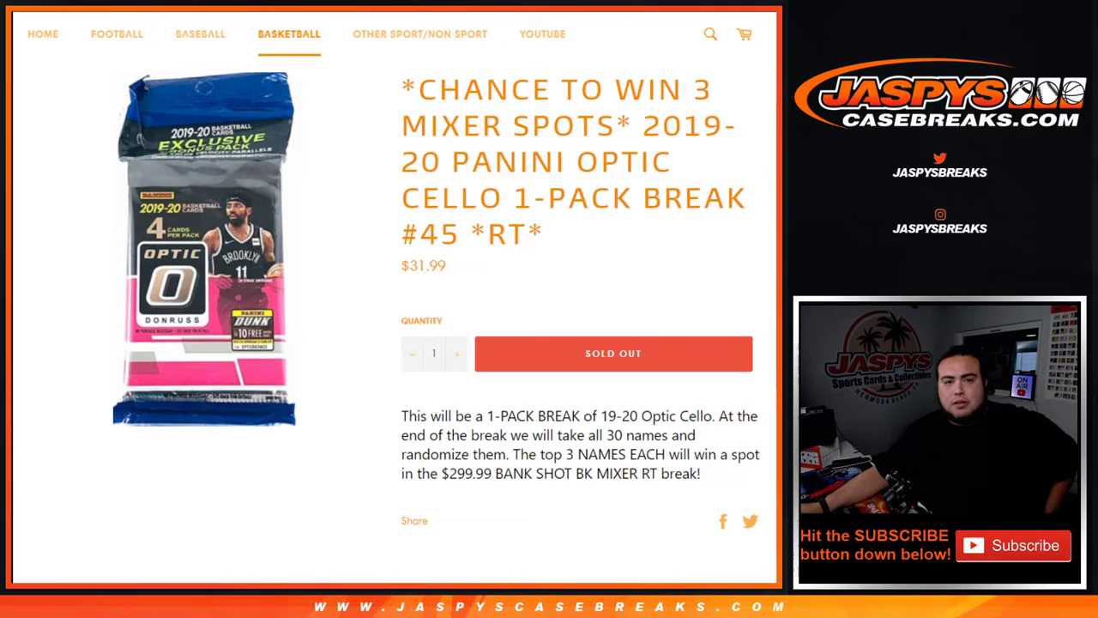
Step: Roll two dice in the RANDOM.ORG Dice Roller
key("ctrl+Tab")
left_click(51, 285)
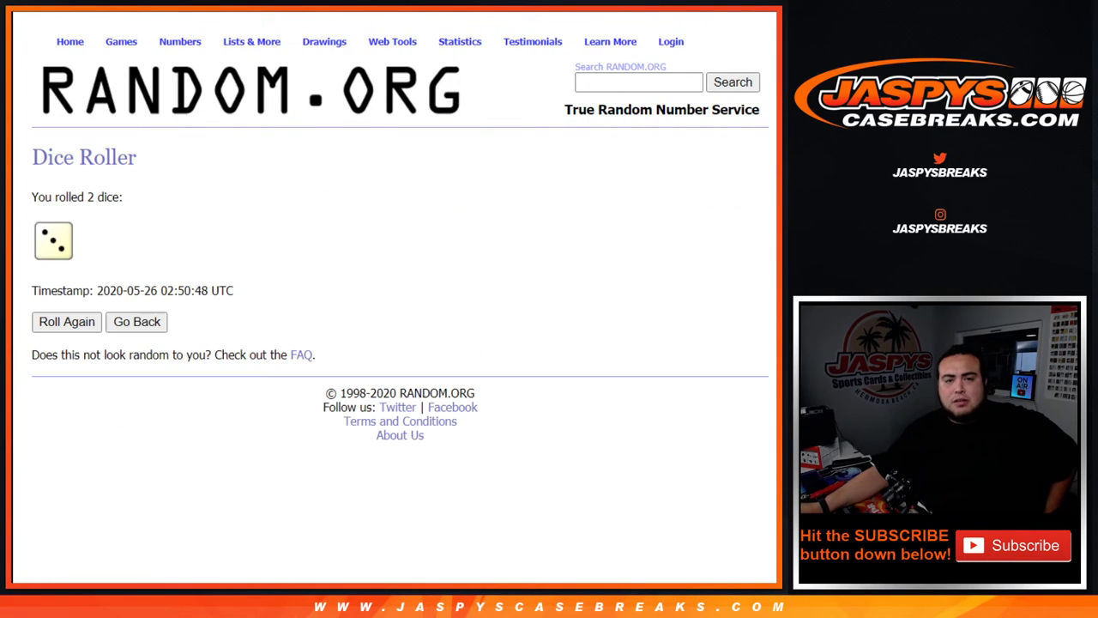
Step: Randomize the list of participant names four times in the RANDOM.ORG List Randomizer and highlight the randomization count
key("ctrl+Tab")
key("ctrl+a")
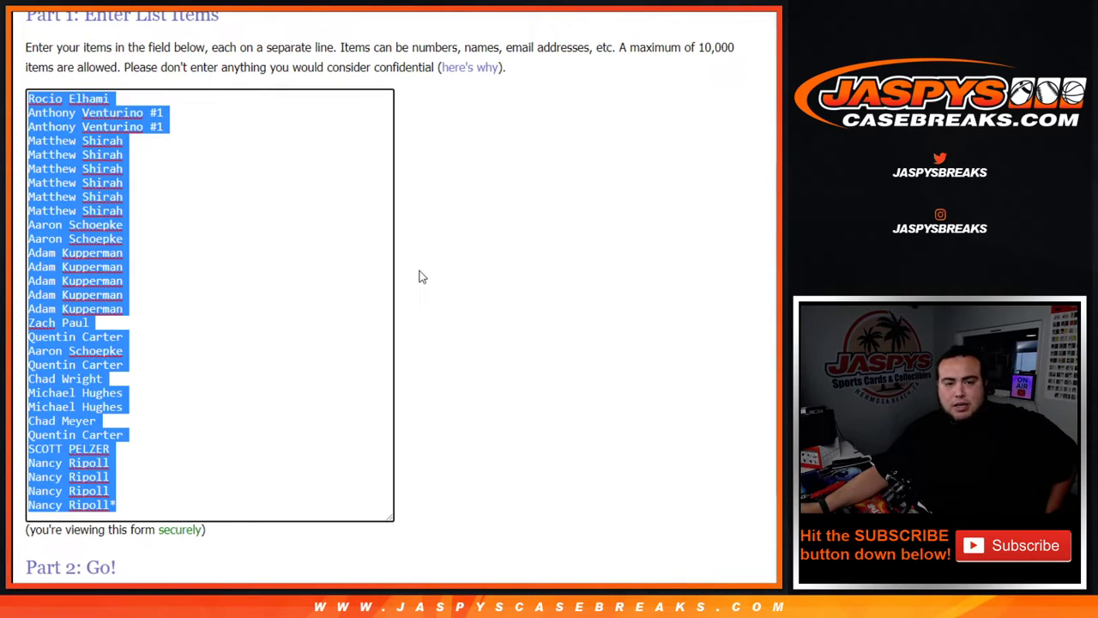
scroll(419, 277, "down", 3)
left_click(77, 483)
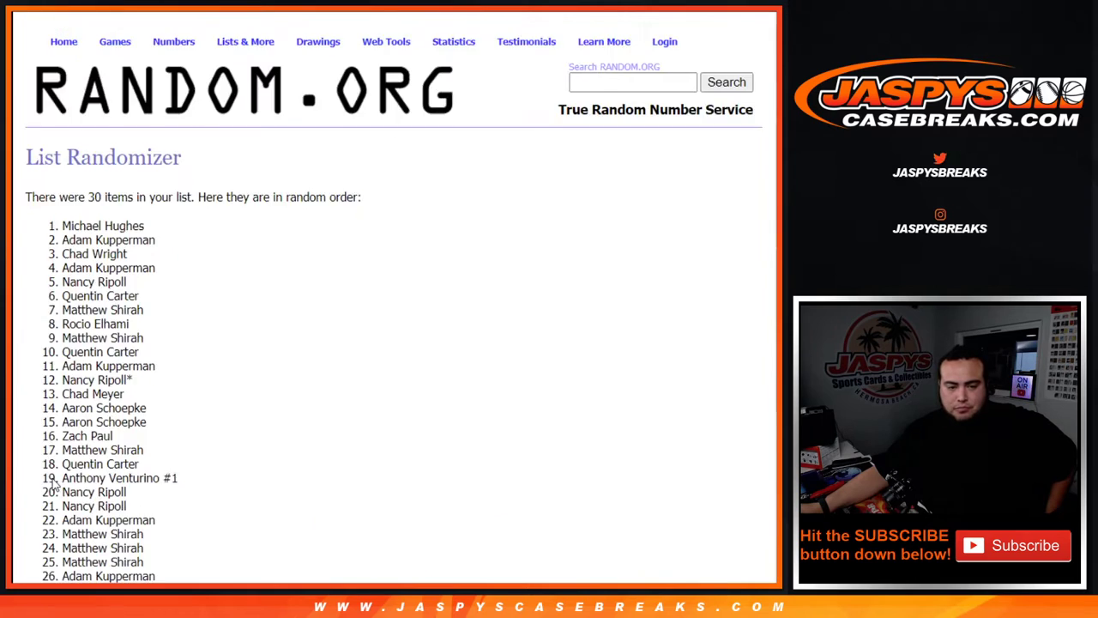
scroll(53, 485, "down", 3)
left_click(50, 482)
scroll(53, 485, "down", 5)
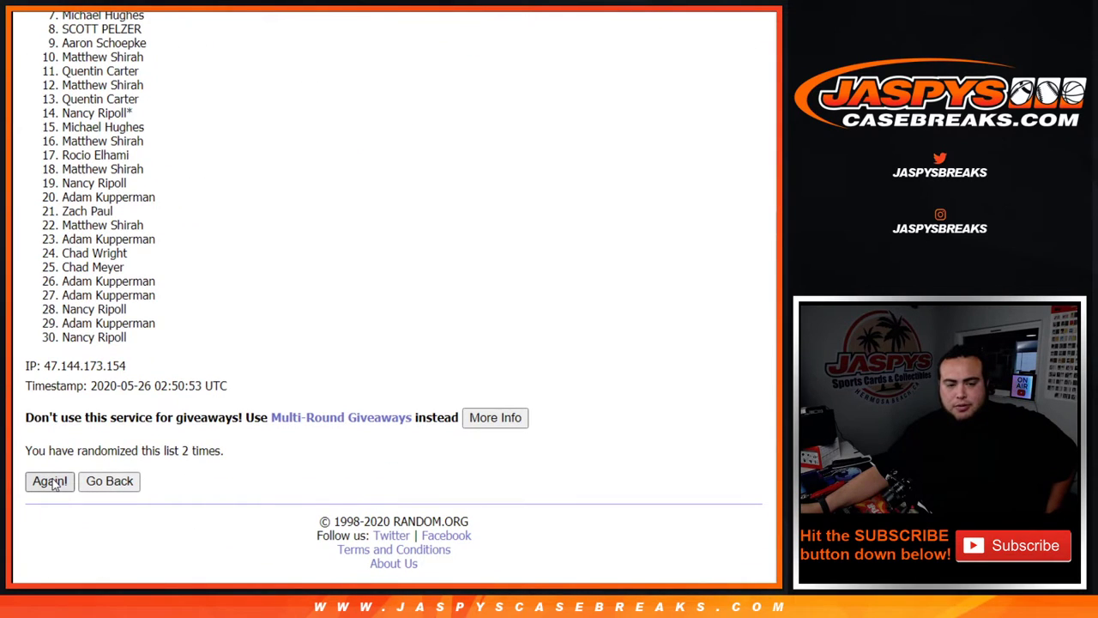
left_click(50, 482)
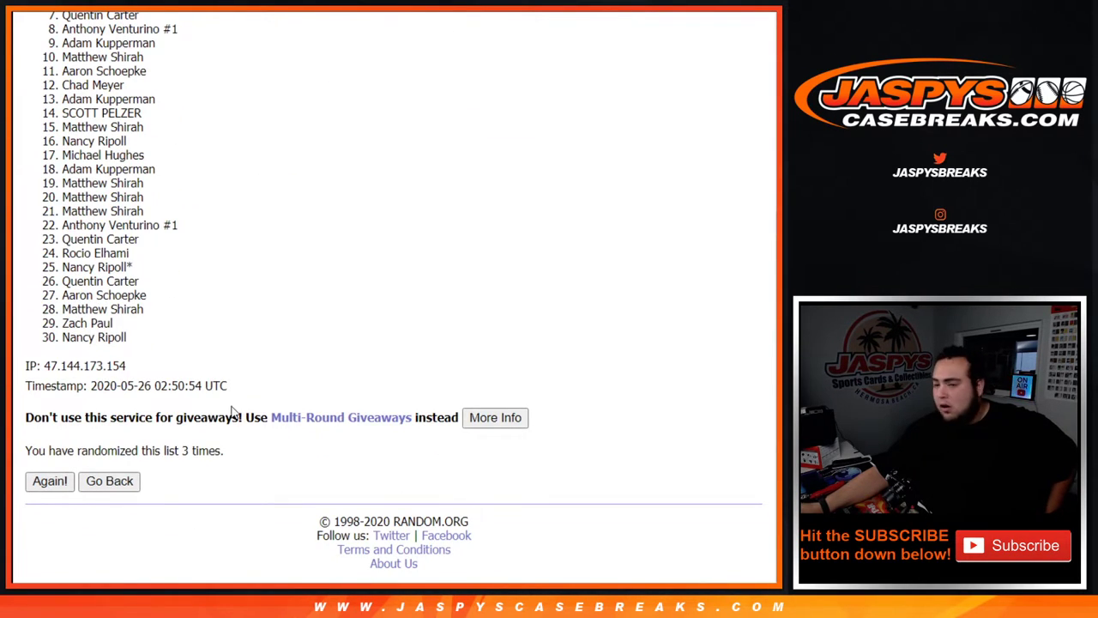
left_click_drag(212, 443, 225, 451)
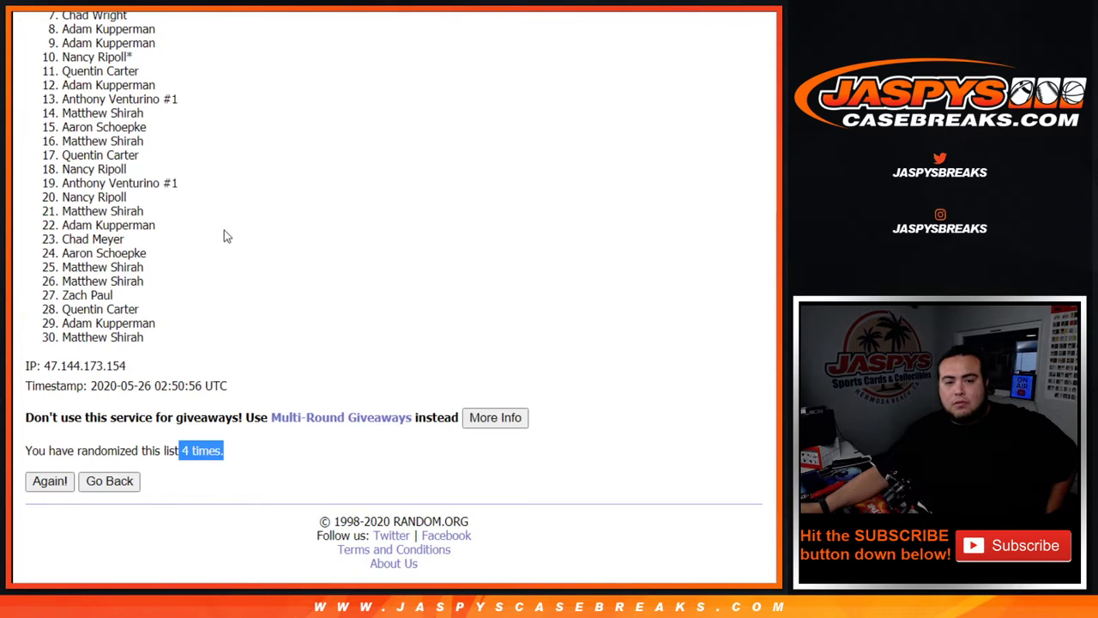
Step: Copy all 30 randomized participant names into column A of the break #45 Google Sheets spreadsheet, starting at A1
scroll(165, 235, "up", 4)
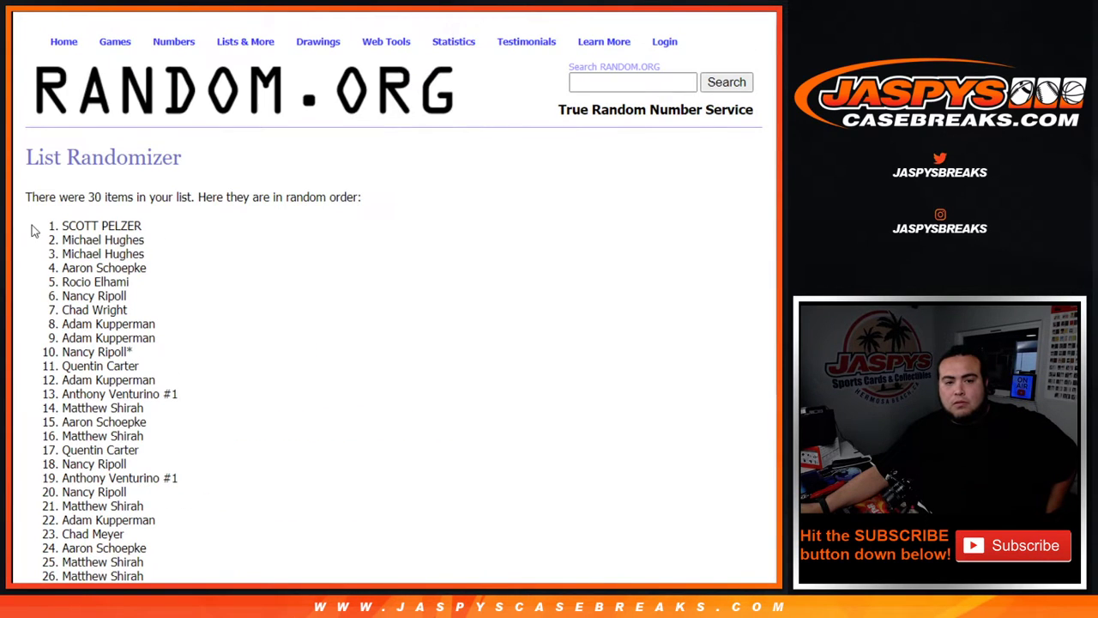
left_click_drag(34, 230, 169, 346)
scroll(180, 260, "down", 4)
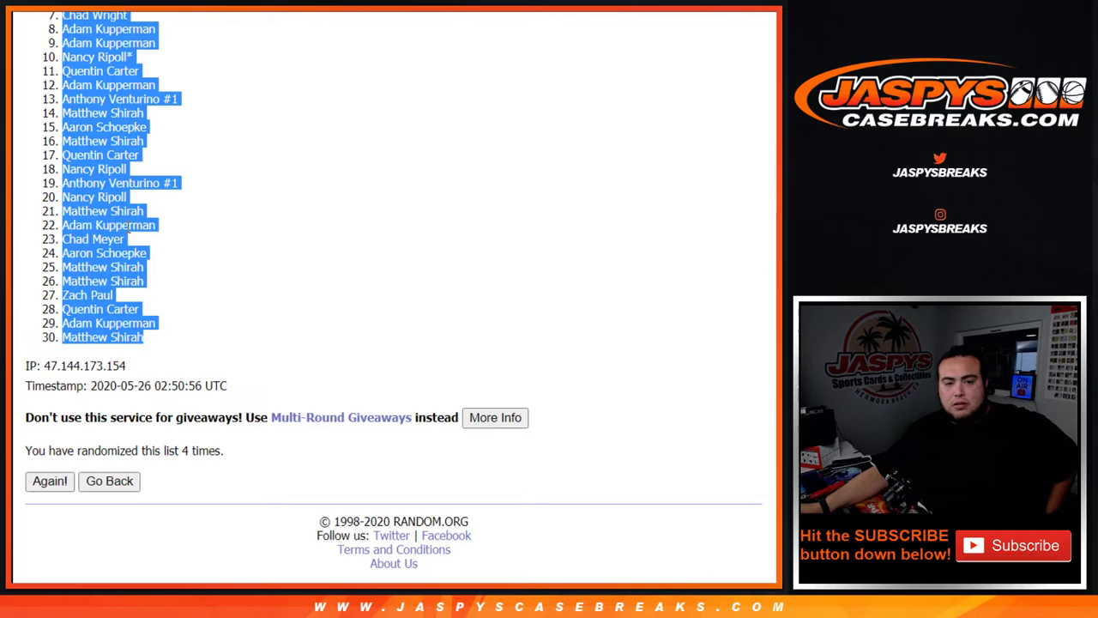
key("ctrl+c")
key("alt+Tab")
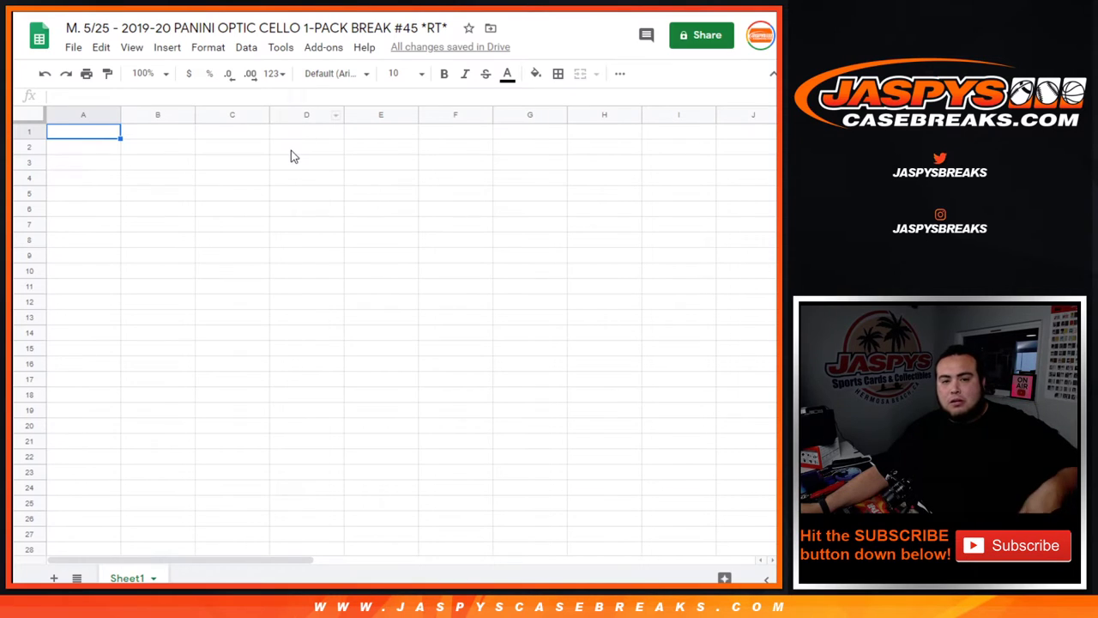
key("ctrl+v")
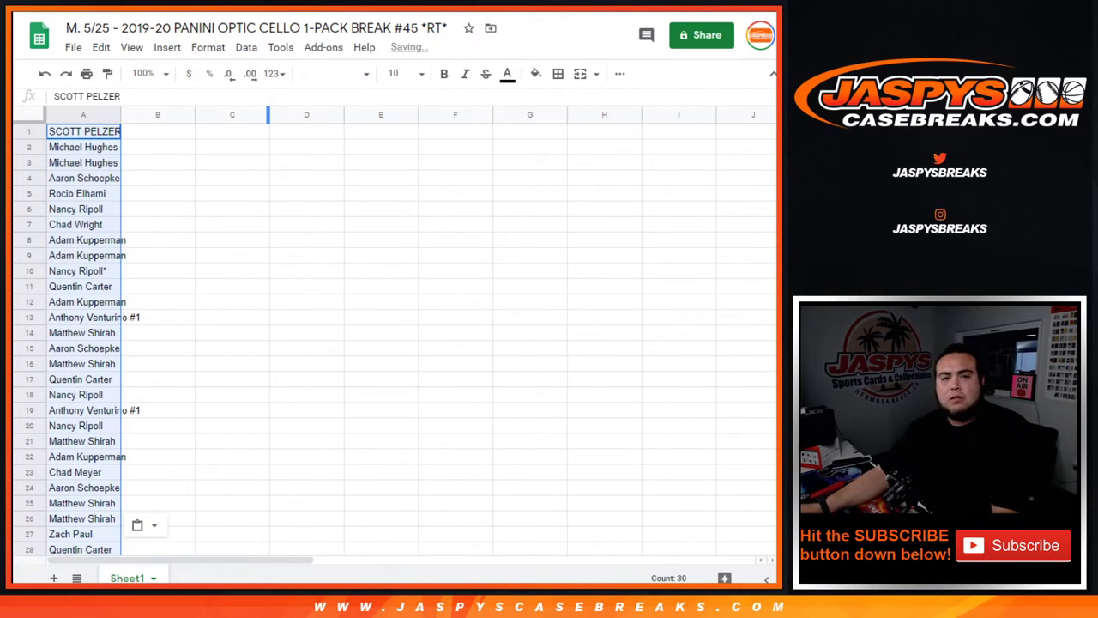
Step: Return to the RANDOM.ORG List Randomizer, randomize the basketball team list four times and highlight the randomization count
key("ctrl+Tab")
key("ctrl+Tab")
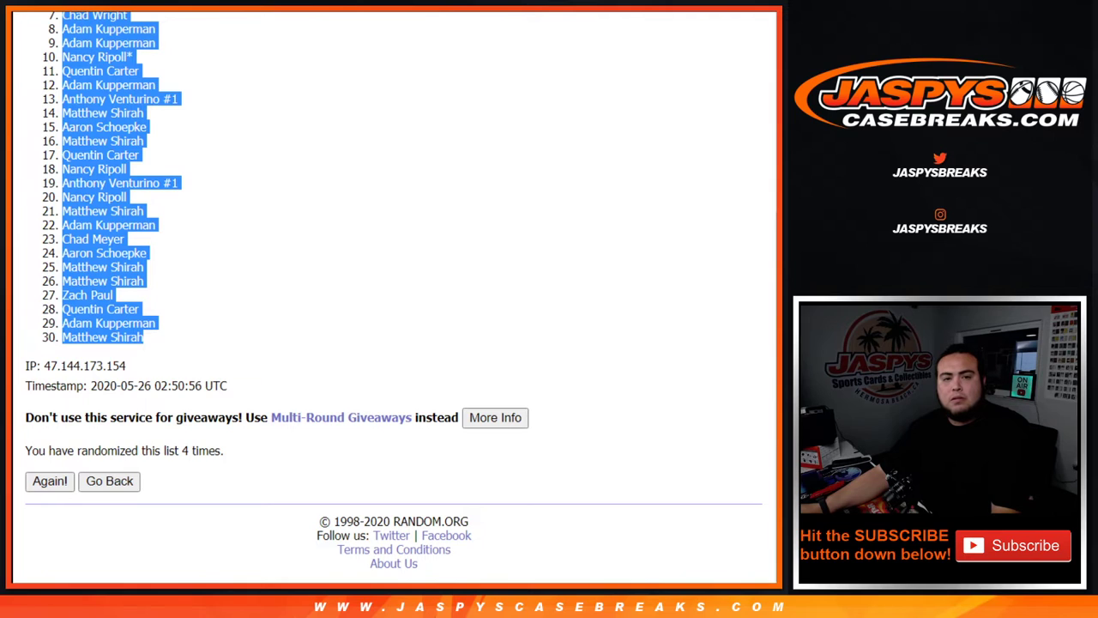
key("ctrl+Tab")
scroll(502, 272, "down", 2)
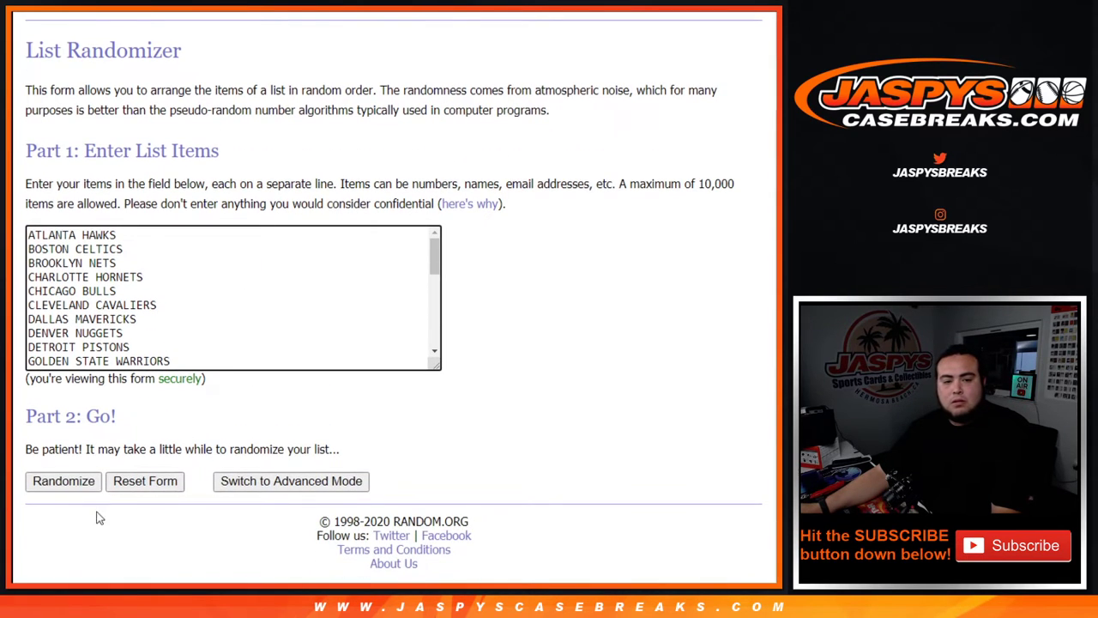
left_click(58, 485)
scroll(57, 492, "down", 3)
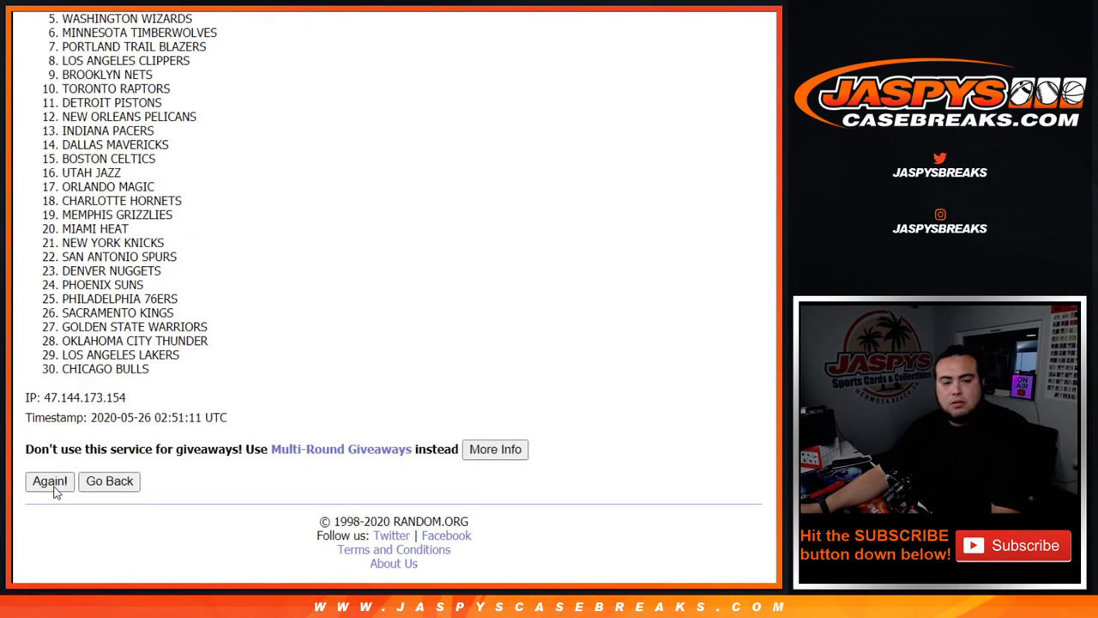
left_click(50, 481)
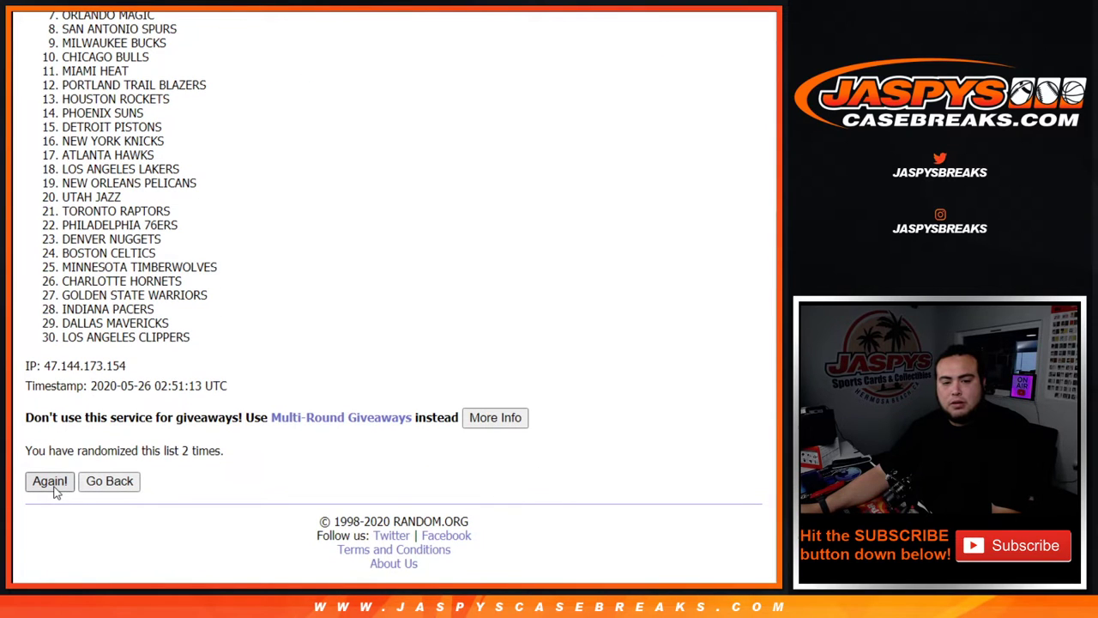
left_click(50, 482)
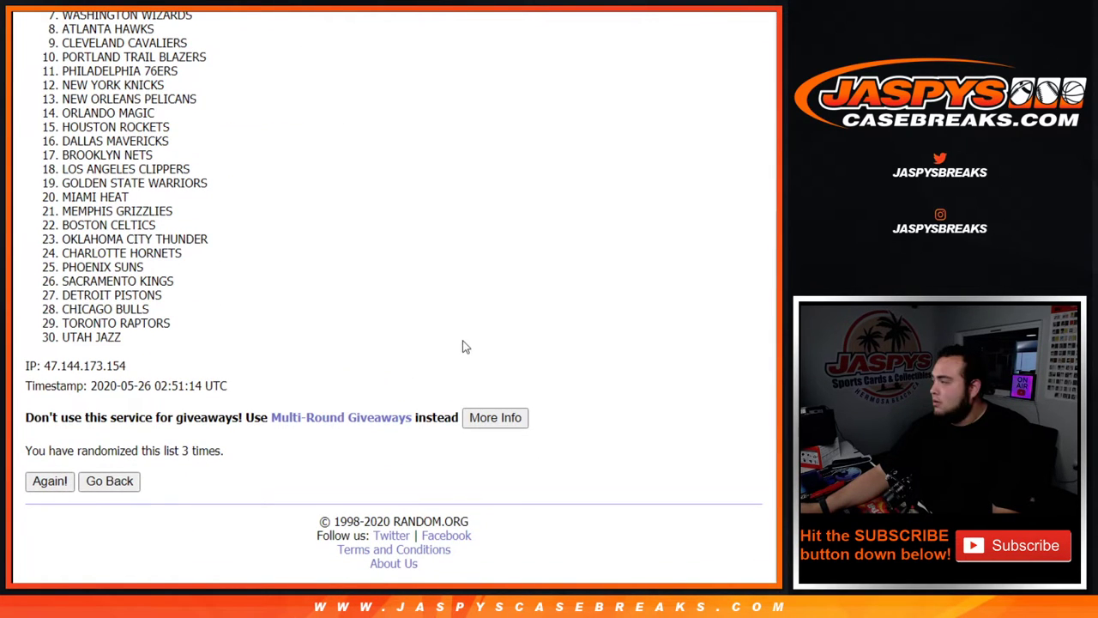
key("Return")
left_click_drag(184, 451, 224, 450)
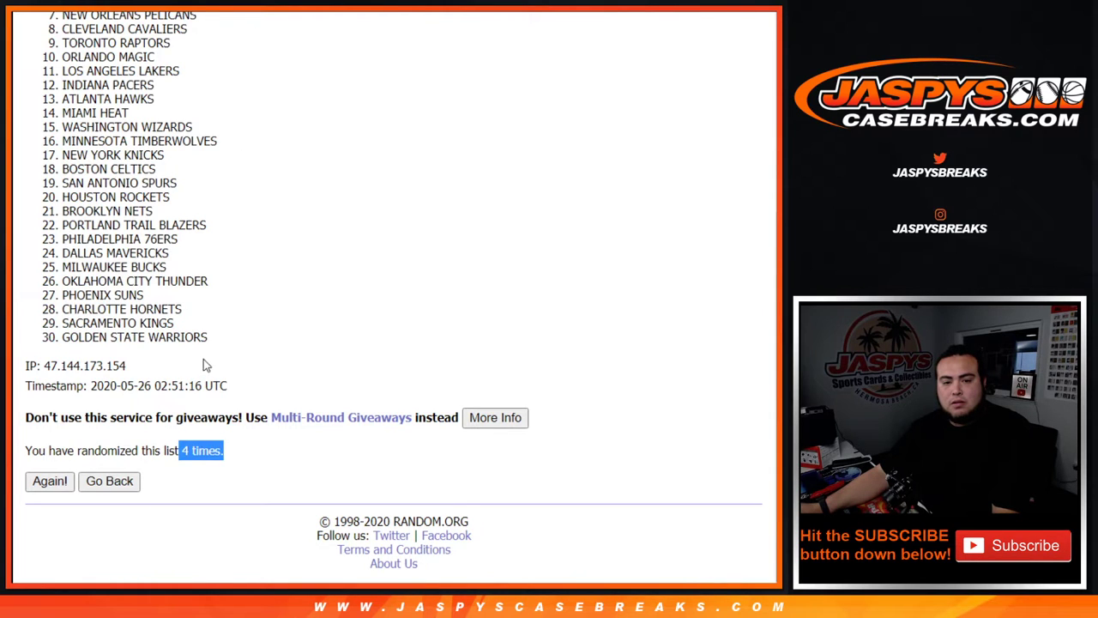
Step: Copy all 30 randomized team names into column B of the Google Sheets spreadsheet, starting at B1 beside the participant names
scroll(137, 275, "up", 3)
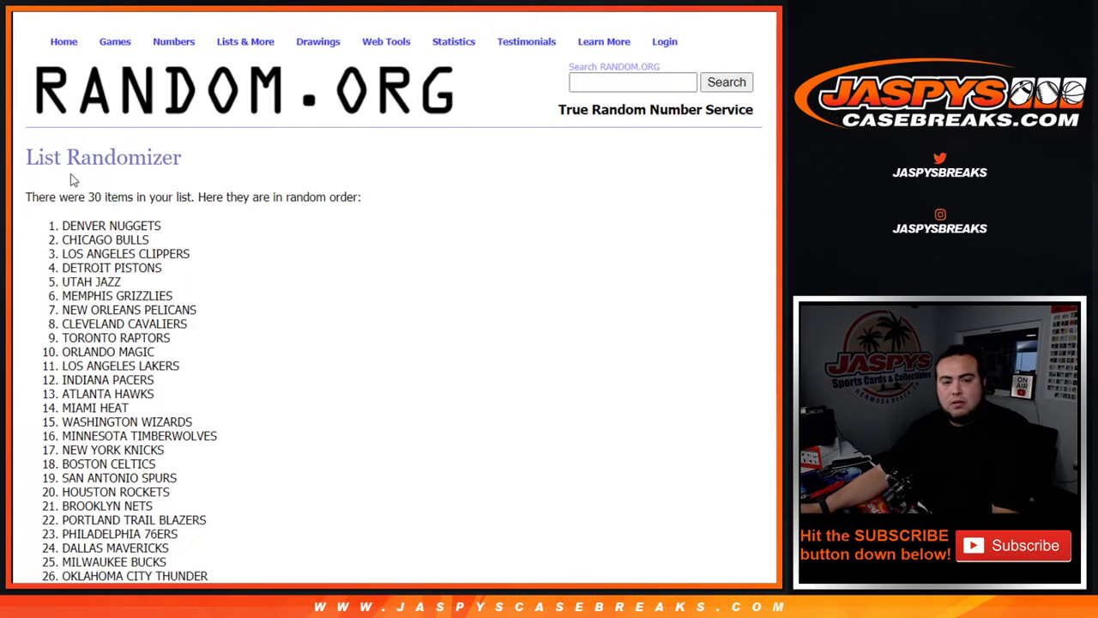
left_click_drag(47, 221, 245, 340)
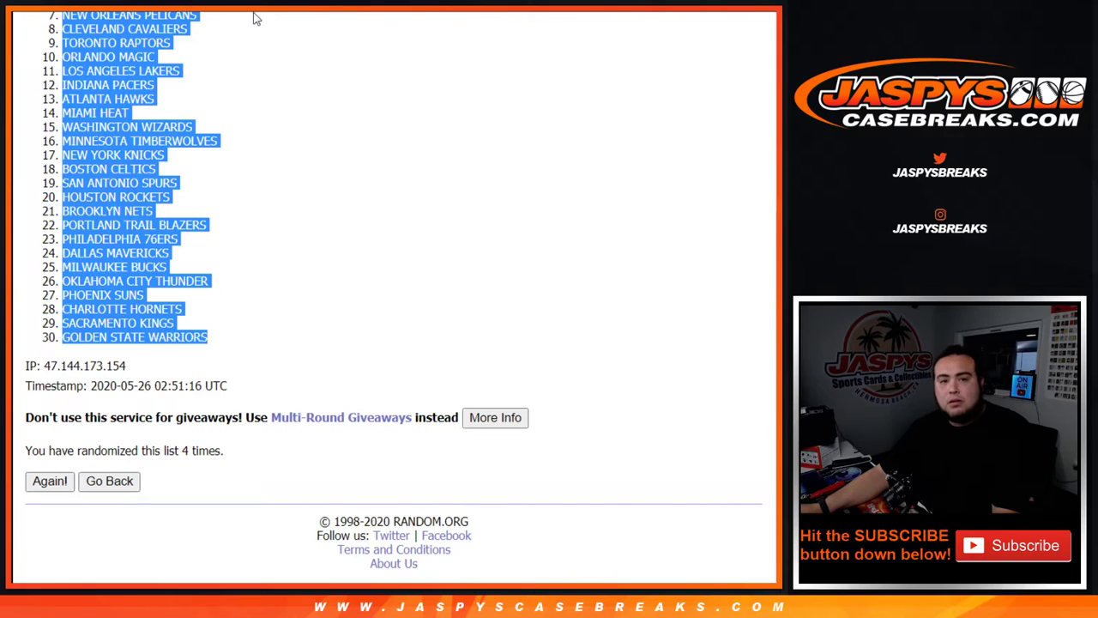
key("alt+Tab")
left_click(191, 134)
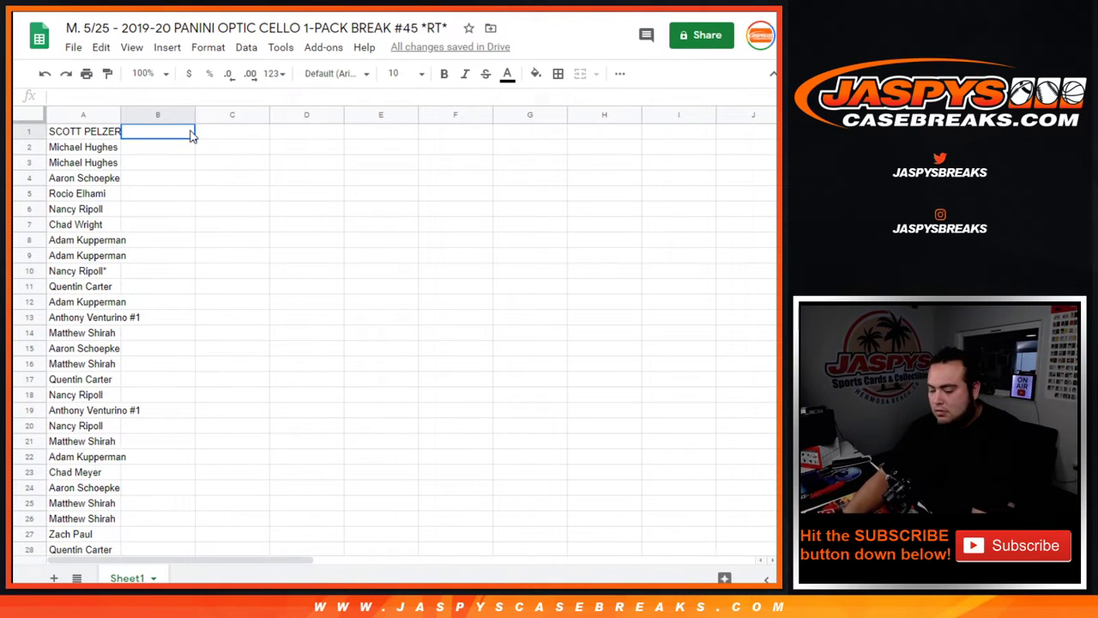
key("ctrl+v")
Step: Set the font size of the whole sheet to 14 and fit columns A and B to their contents
left_click(21, 117)
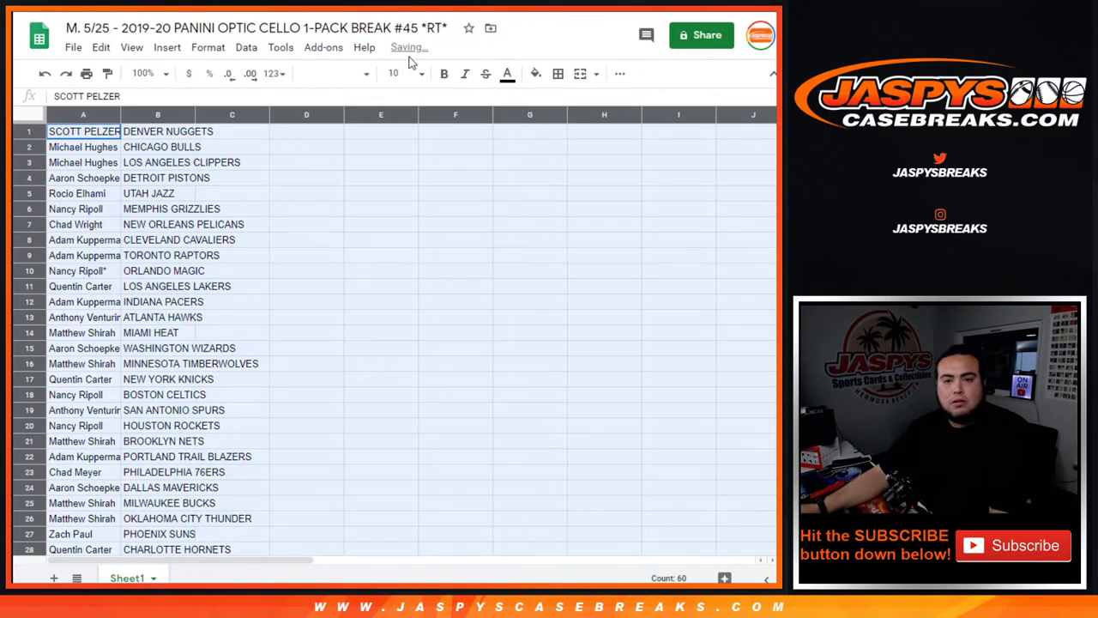
left_click(402, 73)
left_click(398, 264)
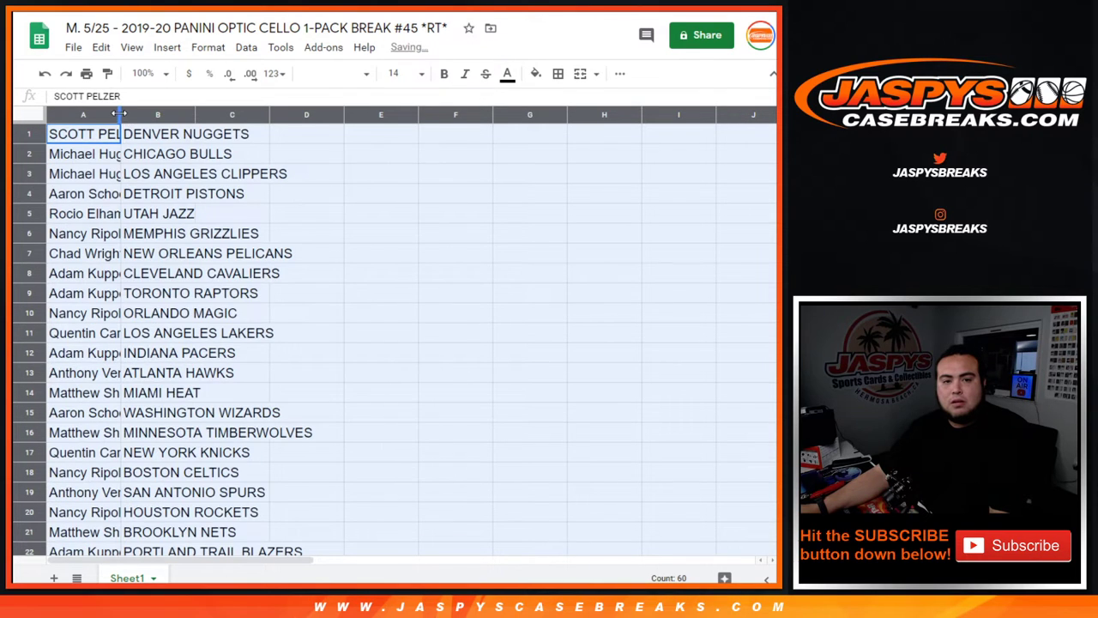
right_click(109, 115)
left_click(92, 136)
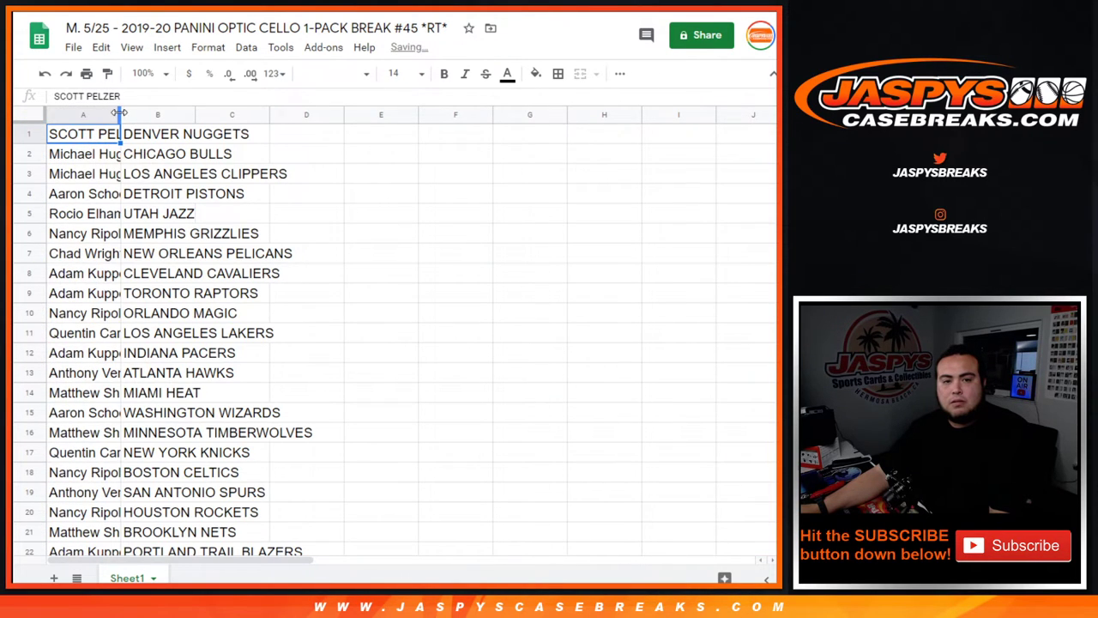
double_click(120, 113)
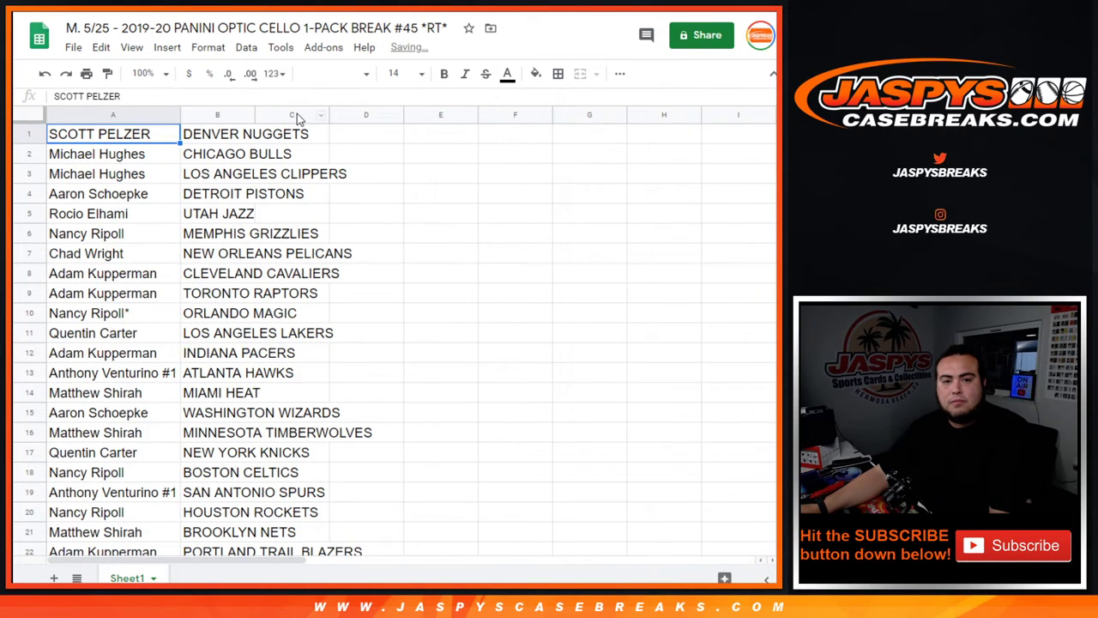
double_click(253, 114)
Step: Go through rows 1 to 30 one at a time, highlighting each participant and team pairing
left_click(28, 134)
left_click(28, 154)
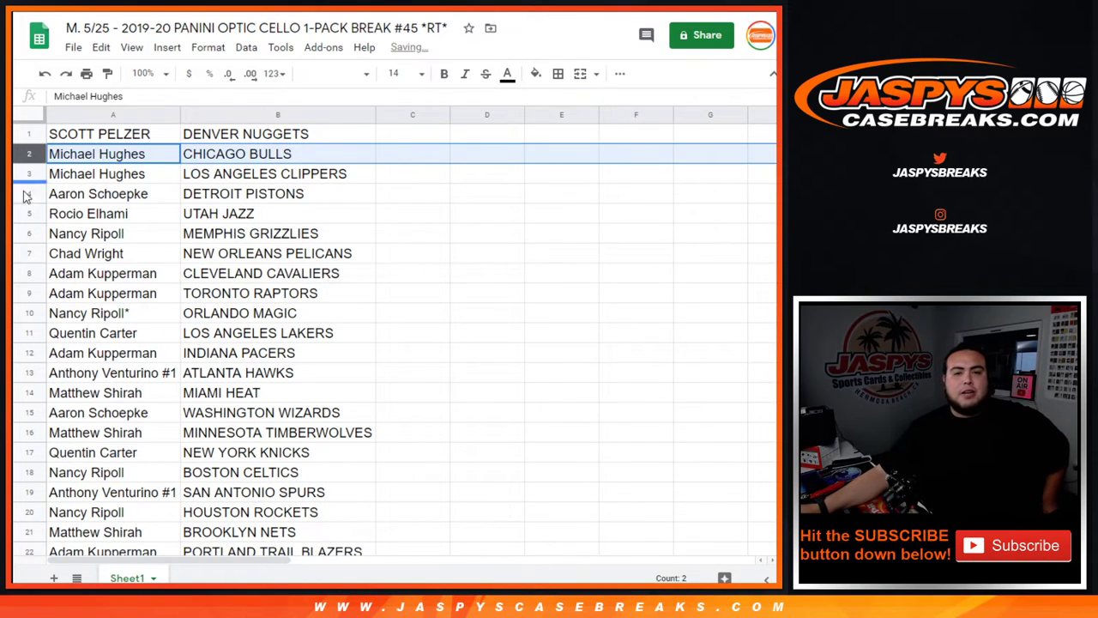
left_click(29, 174)
left_click(28, 193)
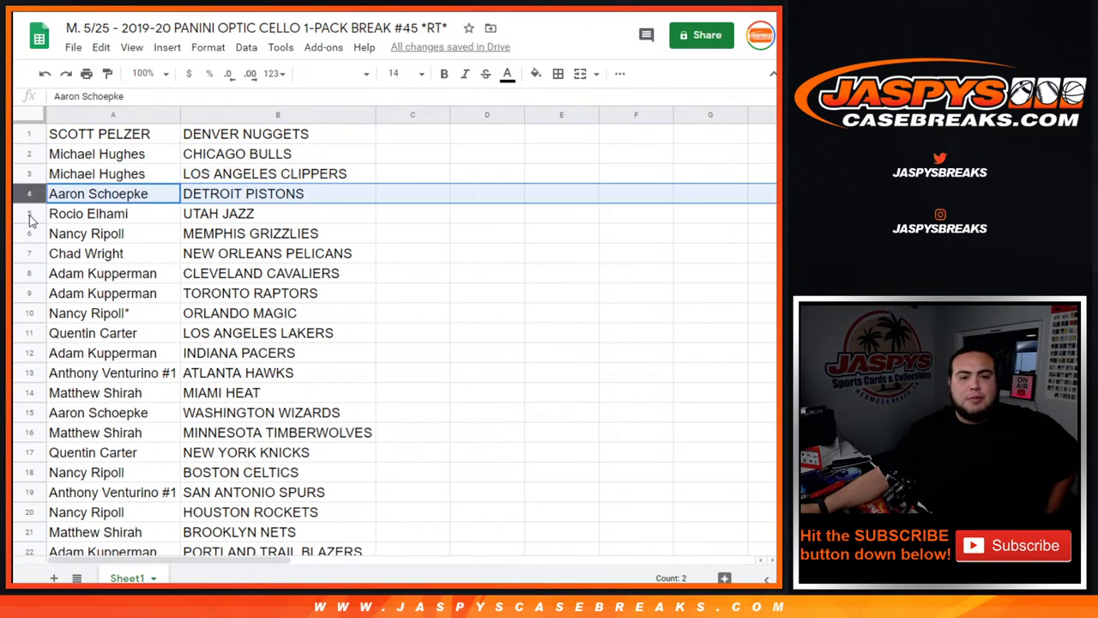
left_click(29, 214)
left_click(29, 233)
left_click(28, 253)
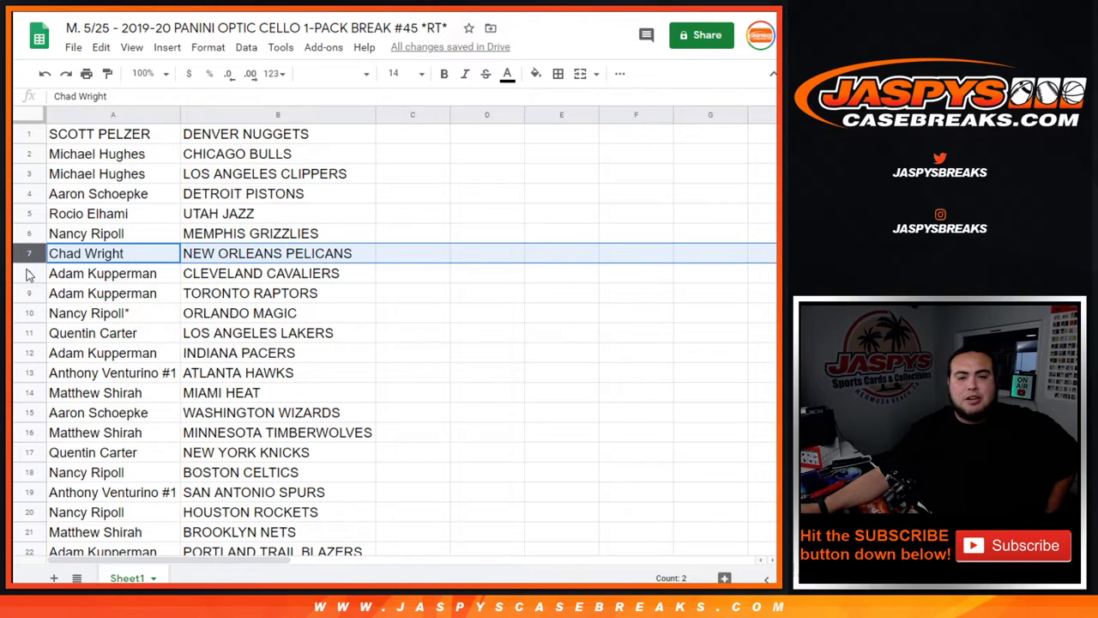
left_click(28, 273)
left_click(25, 293)
left_click(19, 311)
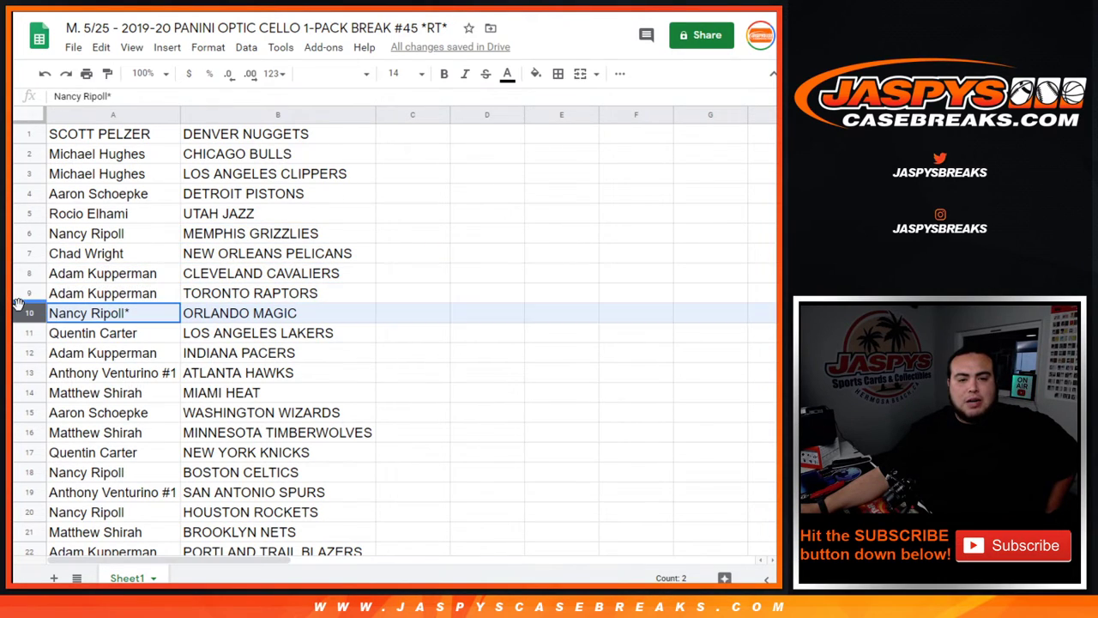
left_click(28, 333)
left_click(28, 353)
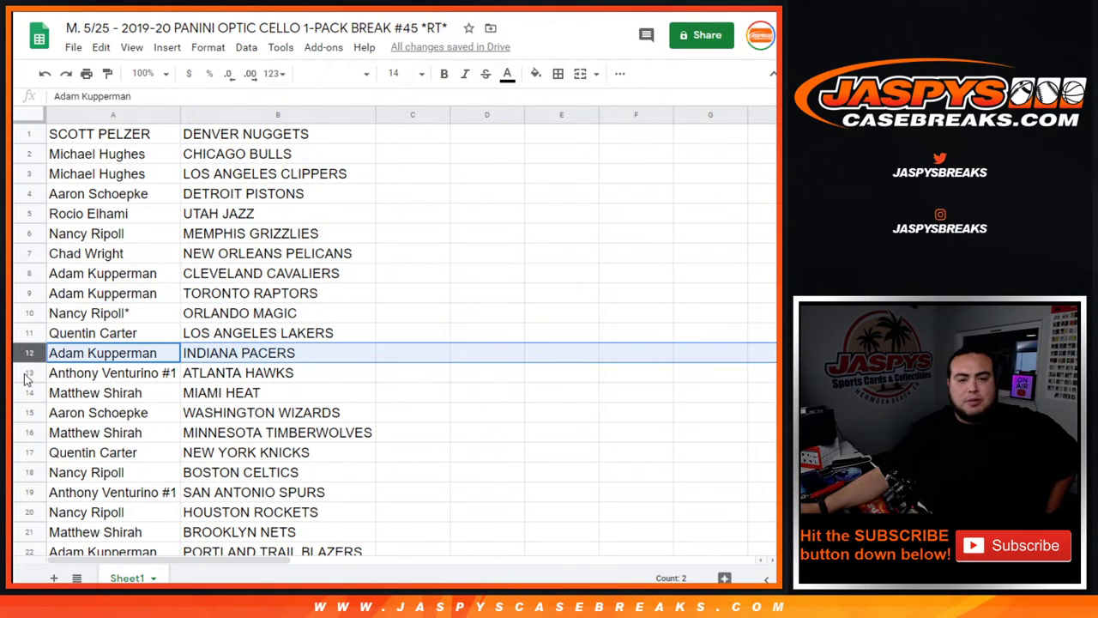
left_click(27, 374)
left_click(29, 393)
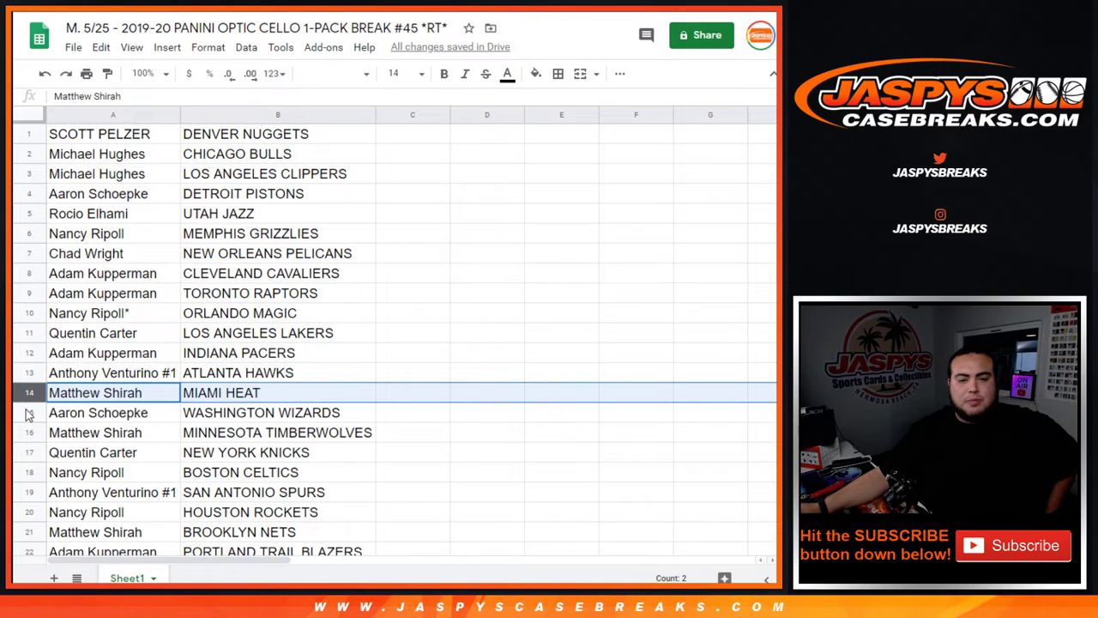
left_click(28, 413)
left_click(29, 433)
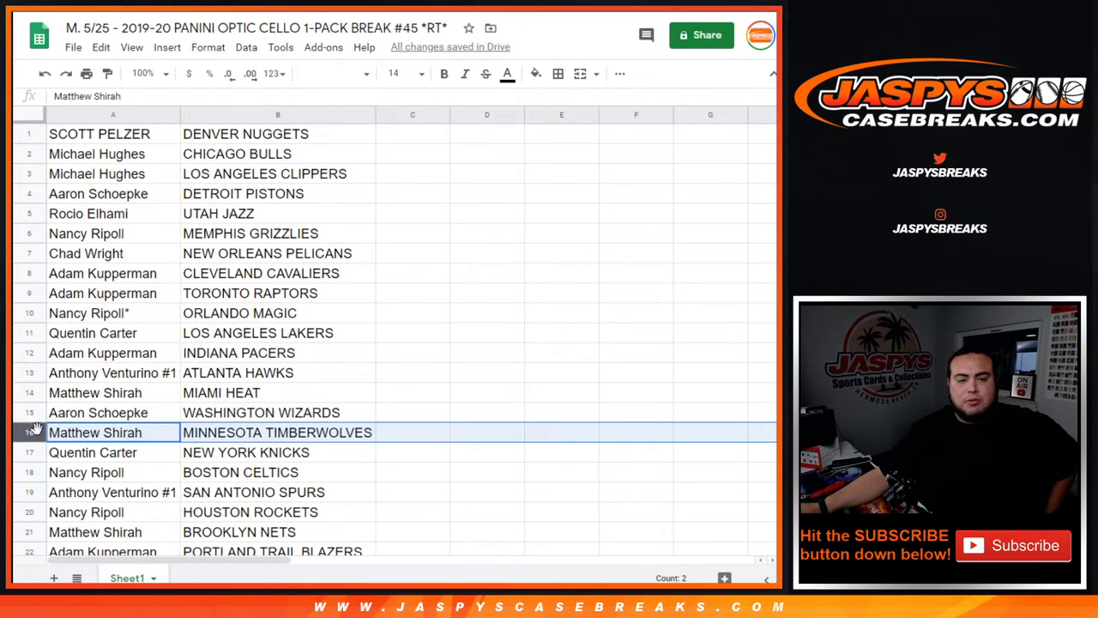
scroll(308, 302, "down", 3)
left_click(24, 314)
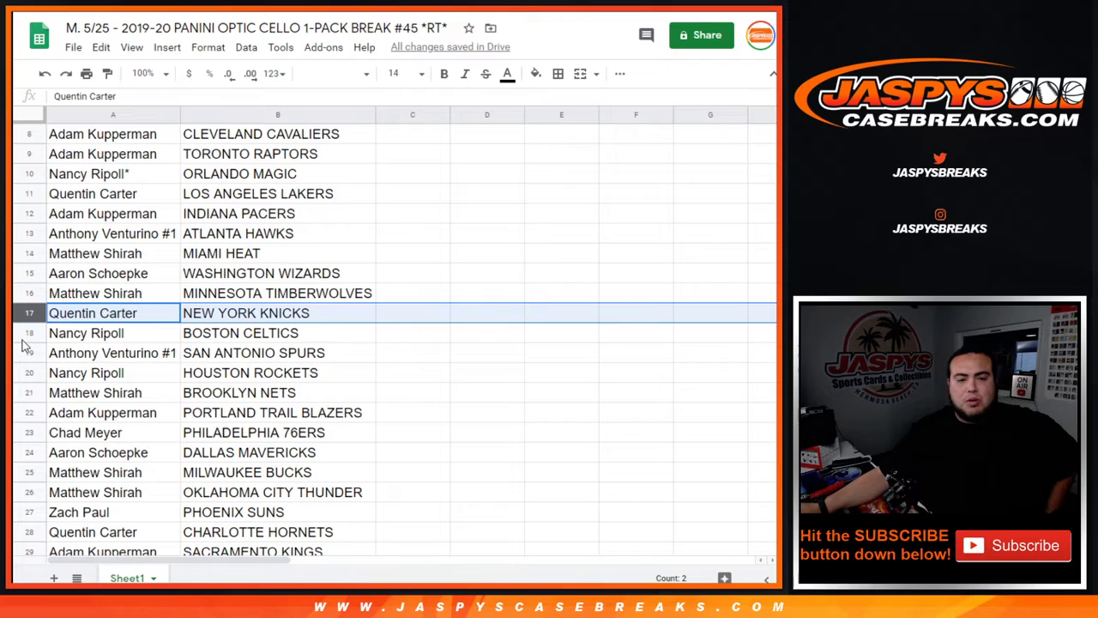
left_click(26, 334)
left_click(31, 354)
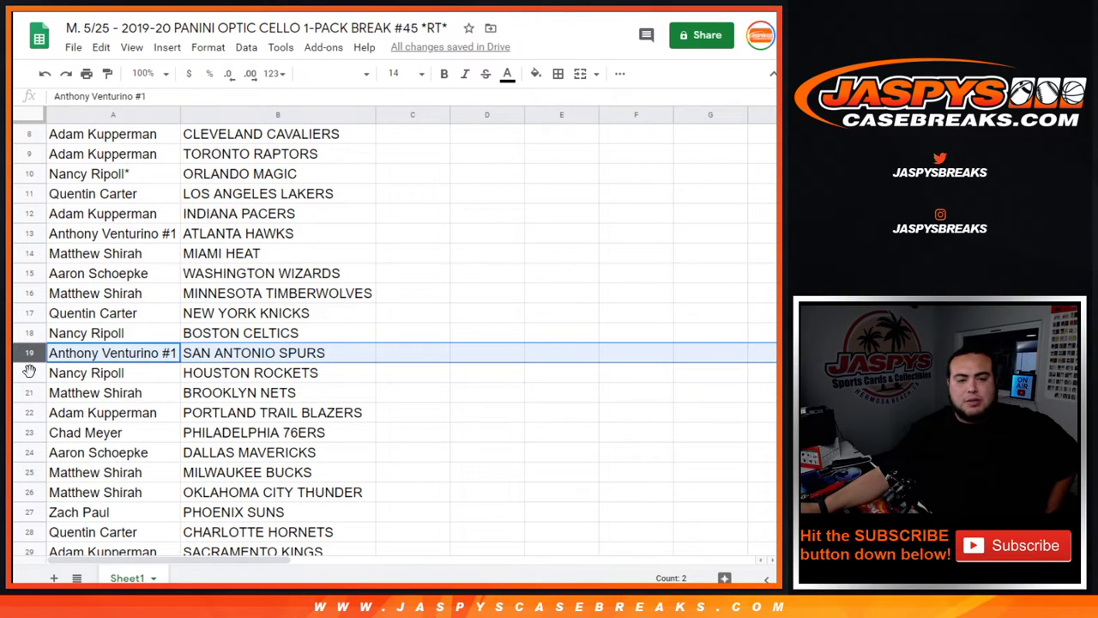
left_click(29, 373)
left_click(31, 395)
left_click(29, 413)
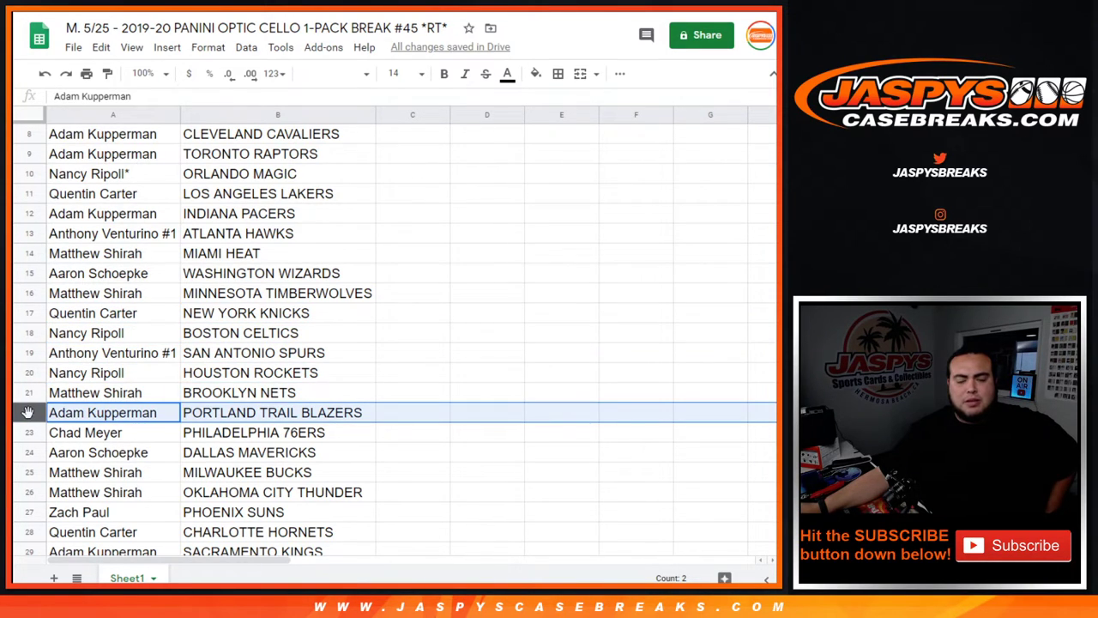
left_click(30, 433)
scroll(481, 274, "down", 3)
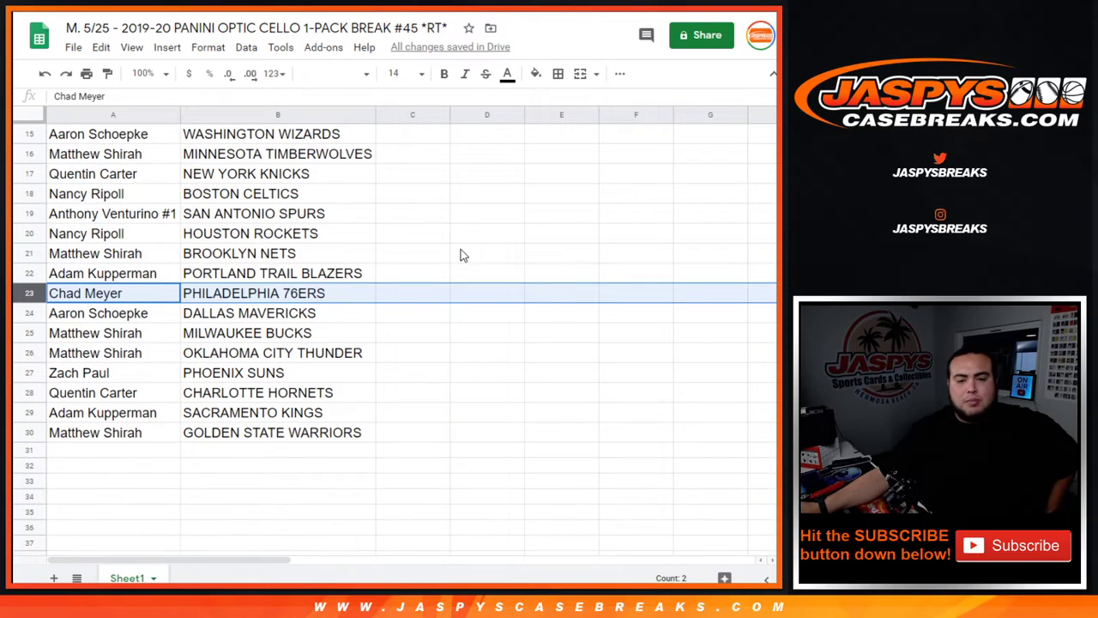
left_click(30, 313)
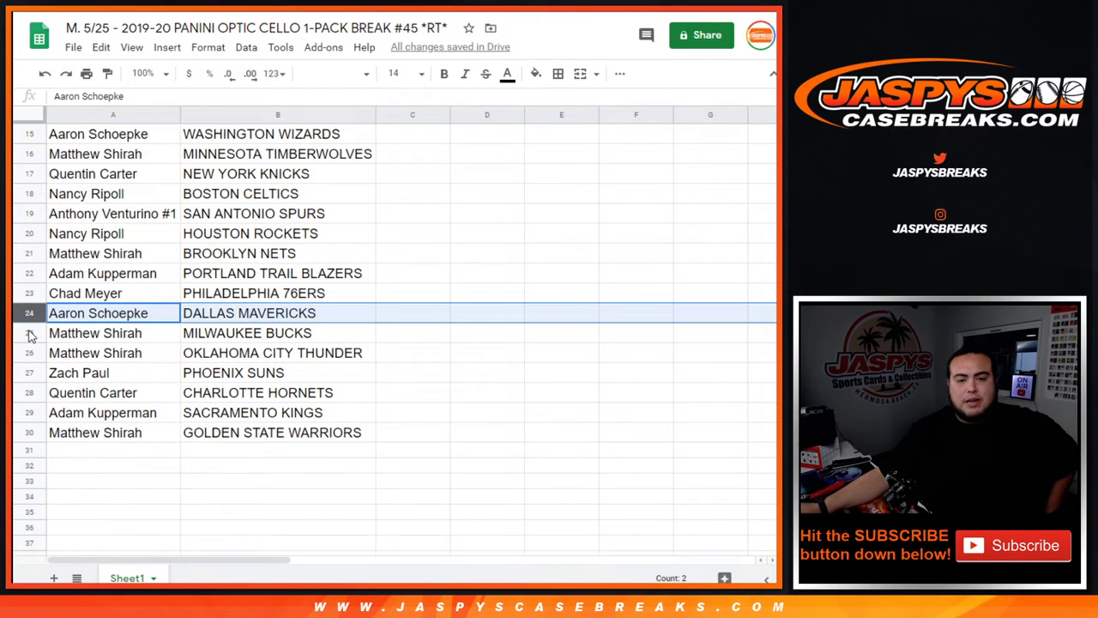
left_click(30, 338)
left_click(31, 355)
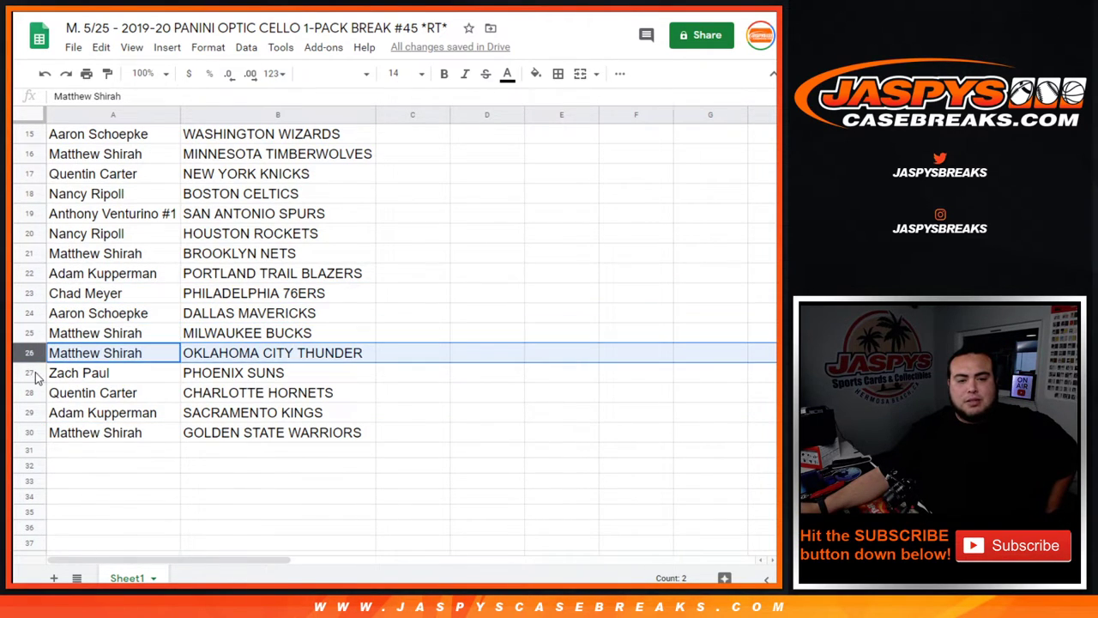
left_click(31, 375)
left_click(31, 393)
left_click(29, 412)
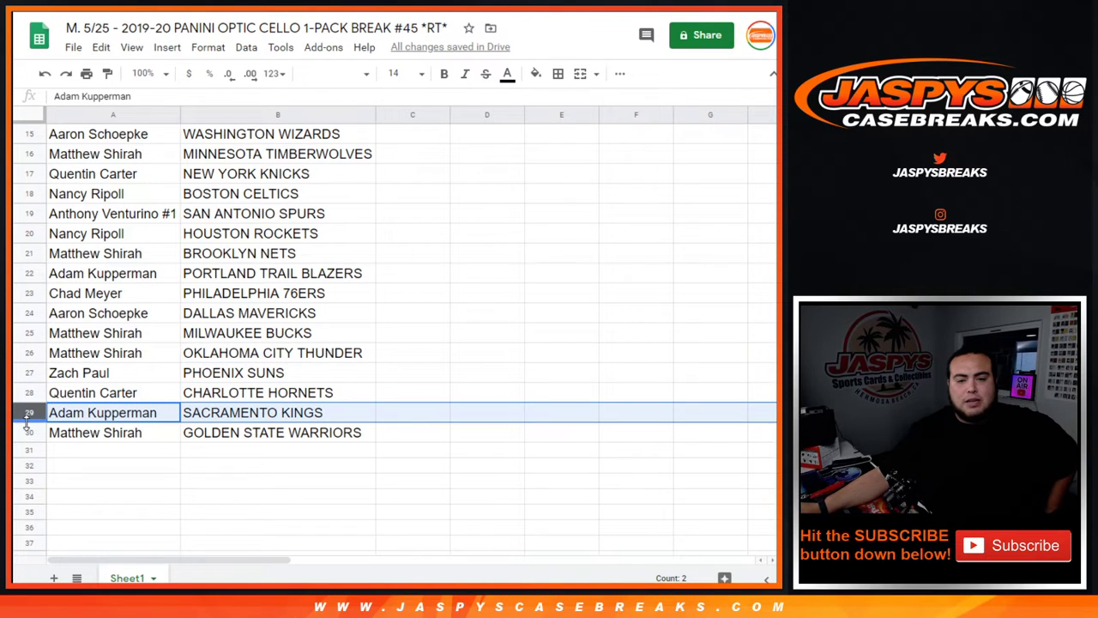
left_click(29, 433)
Step: Sort the whole sheet alphabetically from A to Z by the team names in column B
scroll(359, 296, "up", 5)
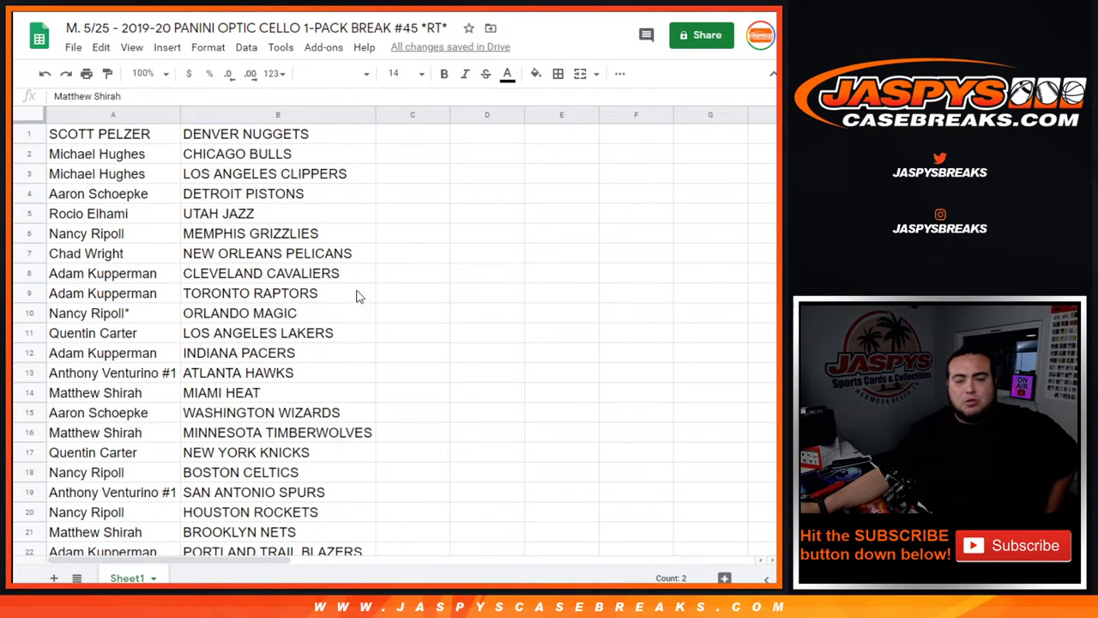
left_click(370, 118)
left_click(436, 387)
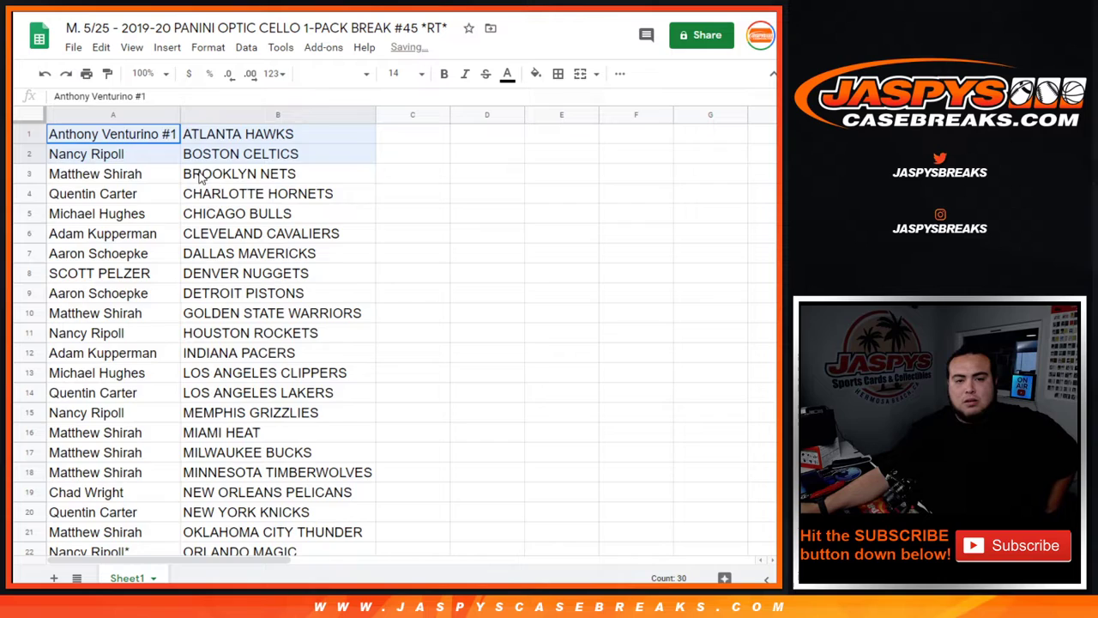
Step: Apply borders to all cells in A1:B30 and center their text horizontally
left_click_drag(200, 176, 253, 509)
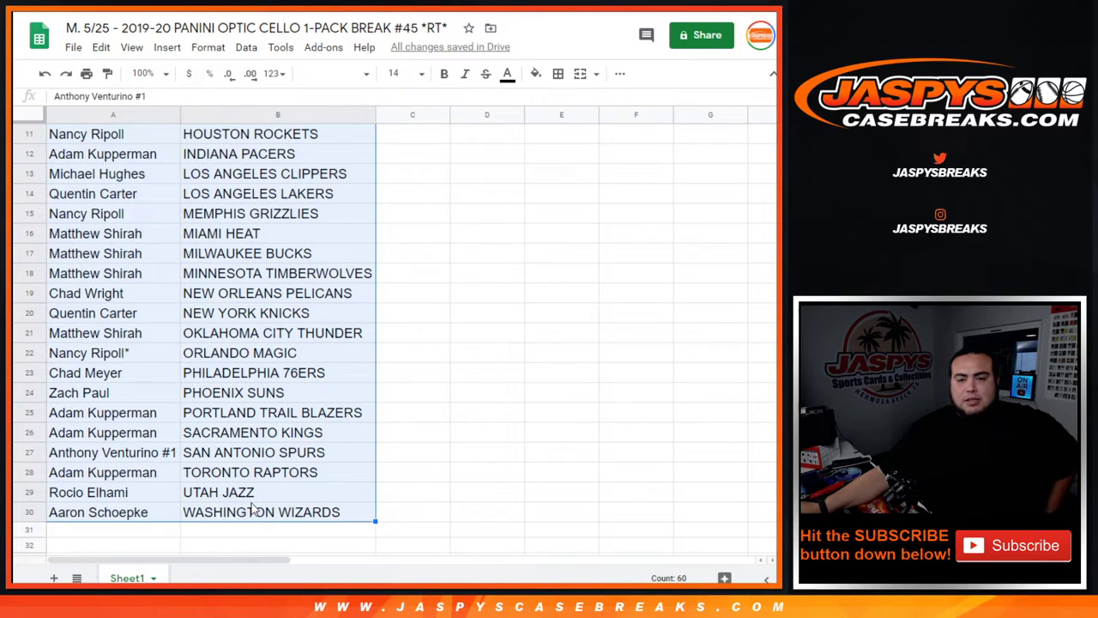
left_click(558, 73)
left_click(564, 103)
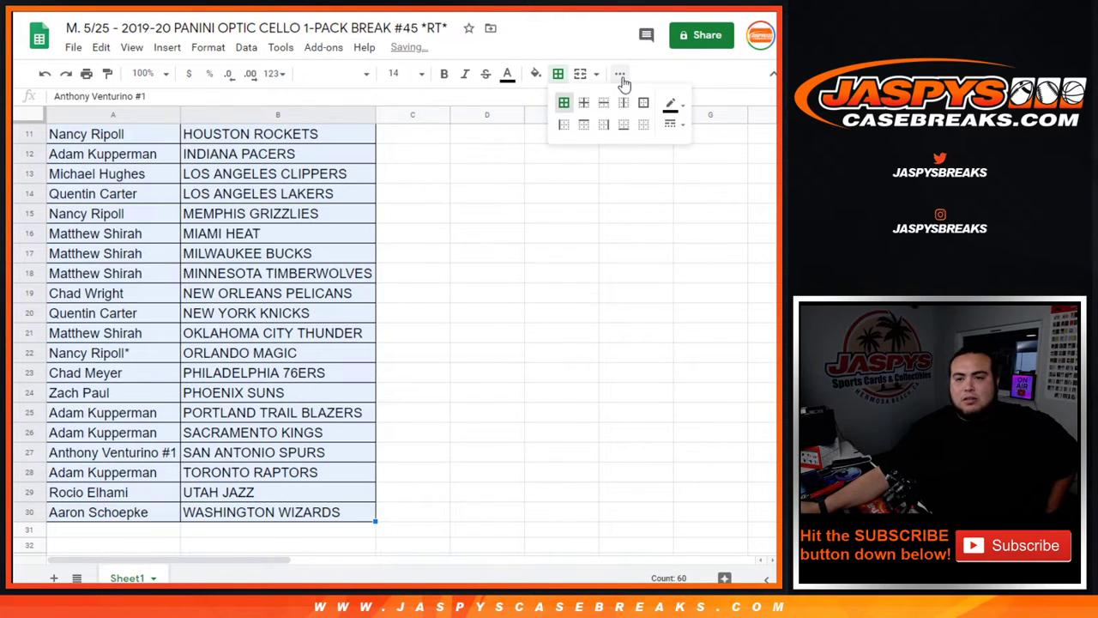
left_click(619, 74)
left_click(398, 101)
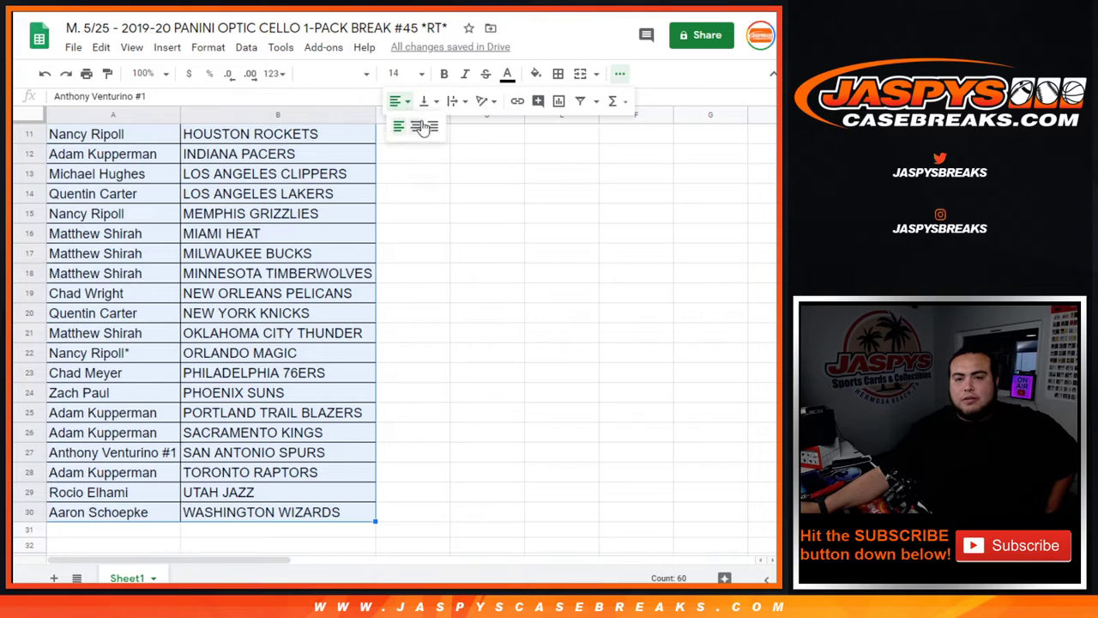
left_click(422, 126)
Step: Print one copy of the current sheet in portrait orientation with the workbook title in the header
left_click(86, 73)
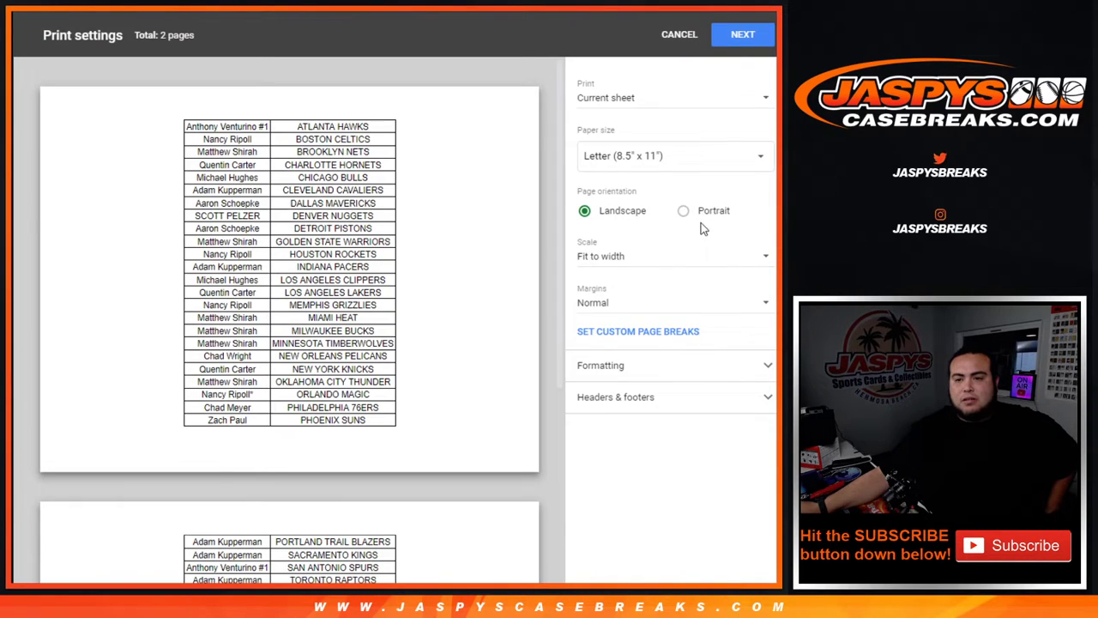
left_click(687, 211)
left_click(677, 397)
left_click(642, 454)
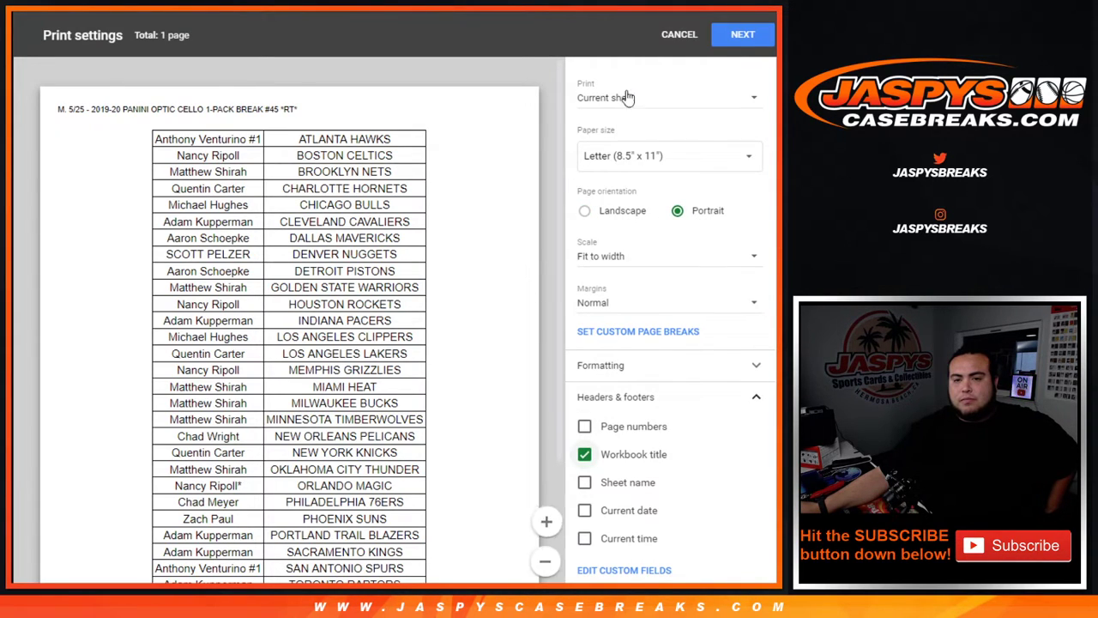
left_click(740, 34)
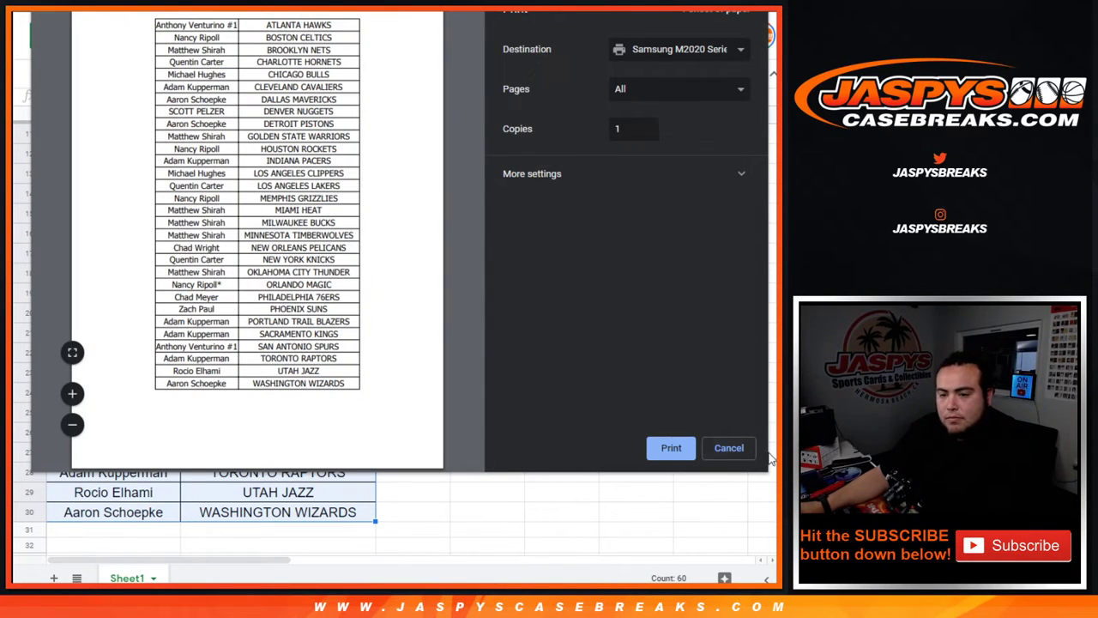
left_click(658, 447)
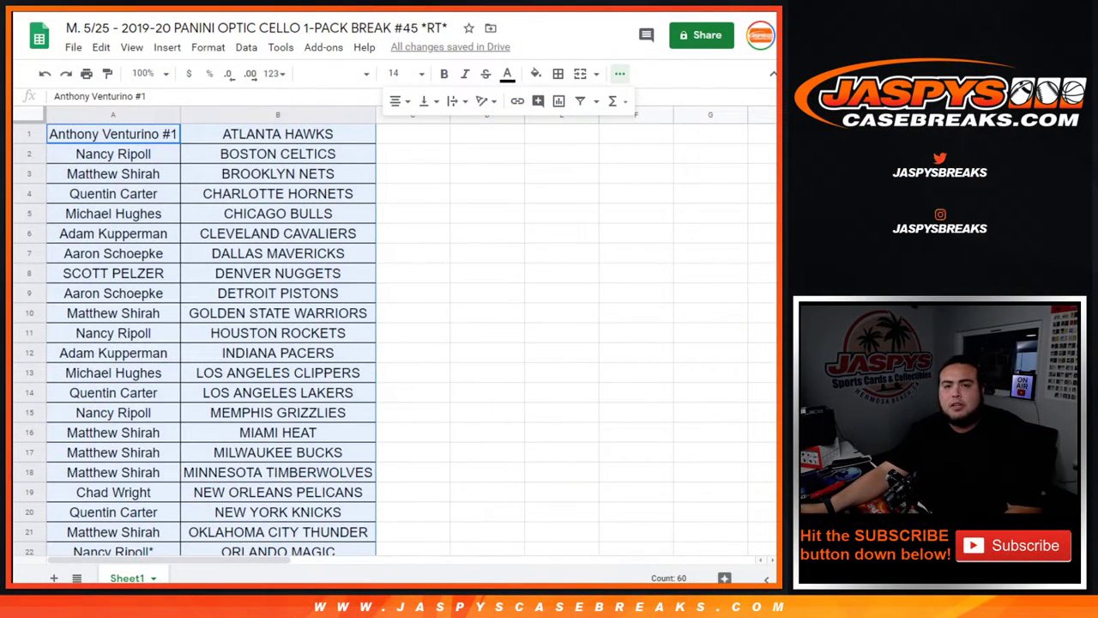
Step: Switch to the RANDOM.ORG Dice Roller and roll two virtual dice
key("ctrl+Tab")
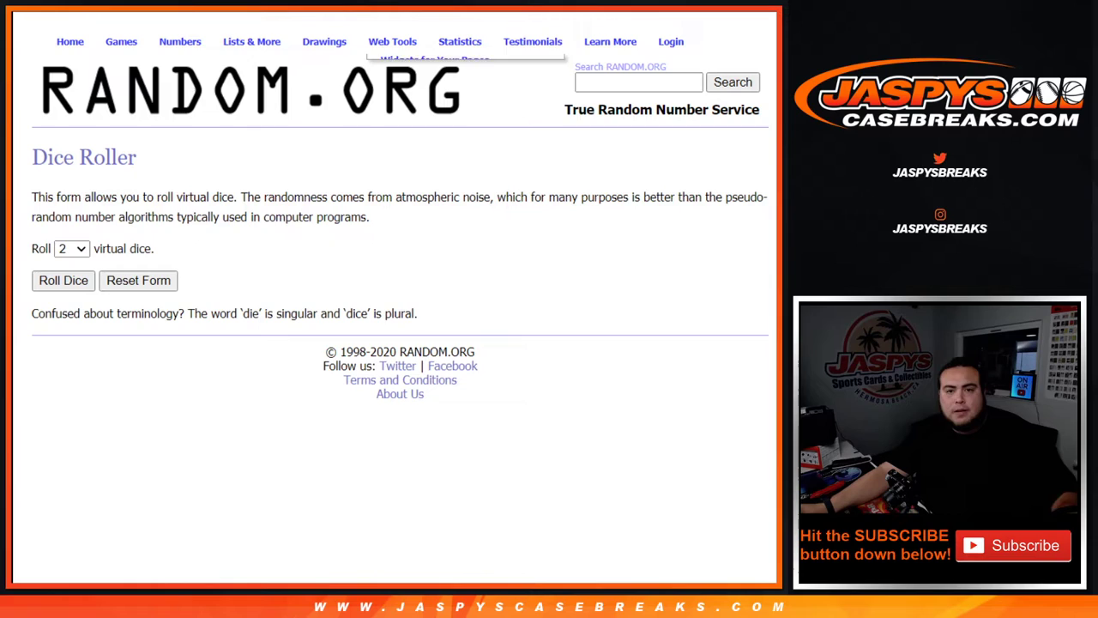
left_click(63, 279)
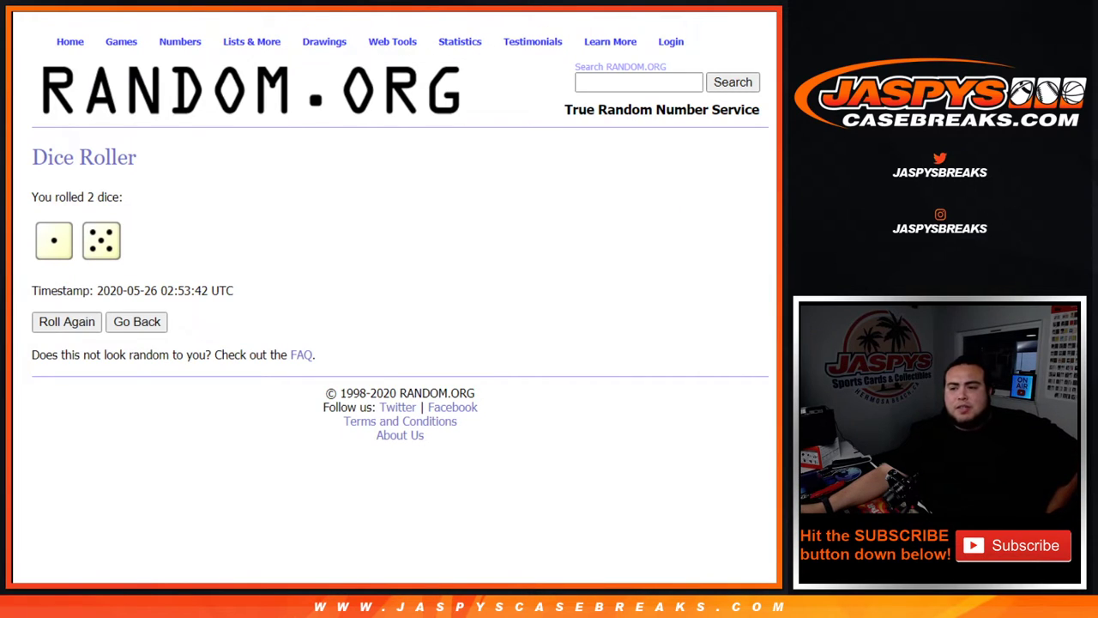
Step: Switch to the RANDOM.ORG List Randomizer, randomize the participant list six times and highlight the randomization count
key("ctrl+Tab")
scroll(248, 263, "down", 3)
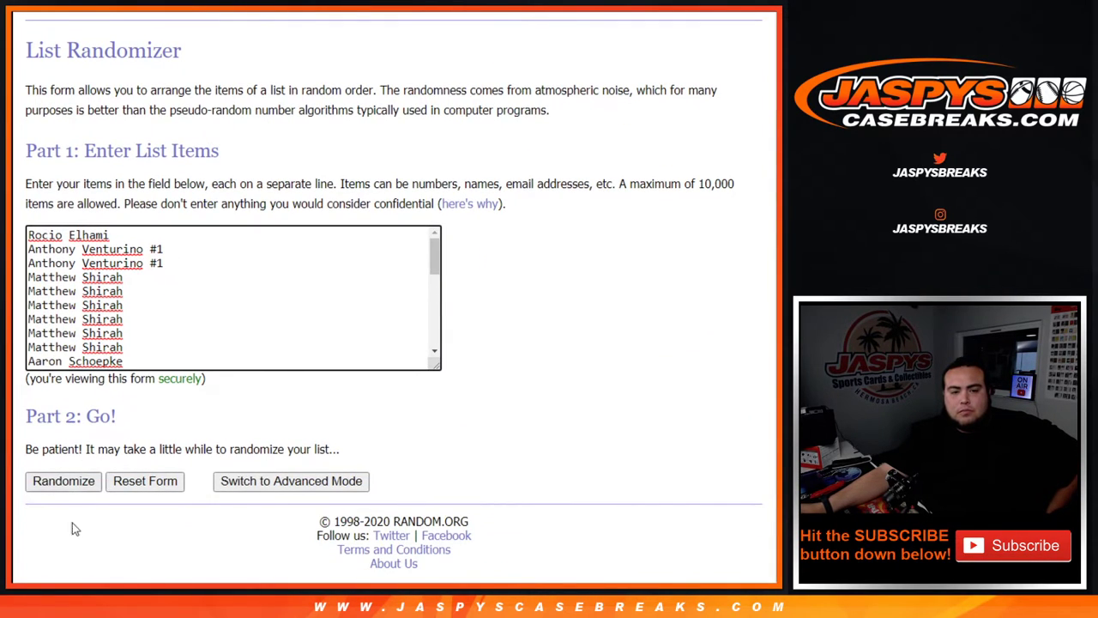
left_click(62, 481)
scroll(60, 490, "down", 10)
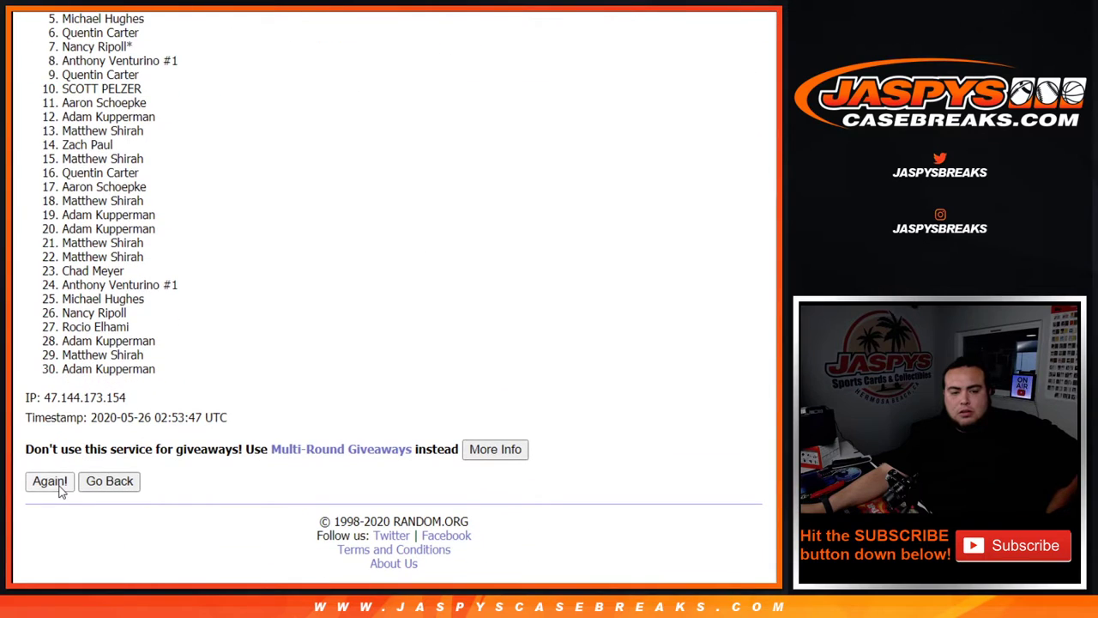
left_click(54, 482)
scroll(60, 491, "down", 5)
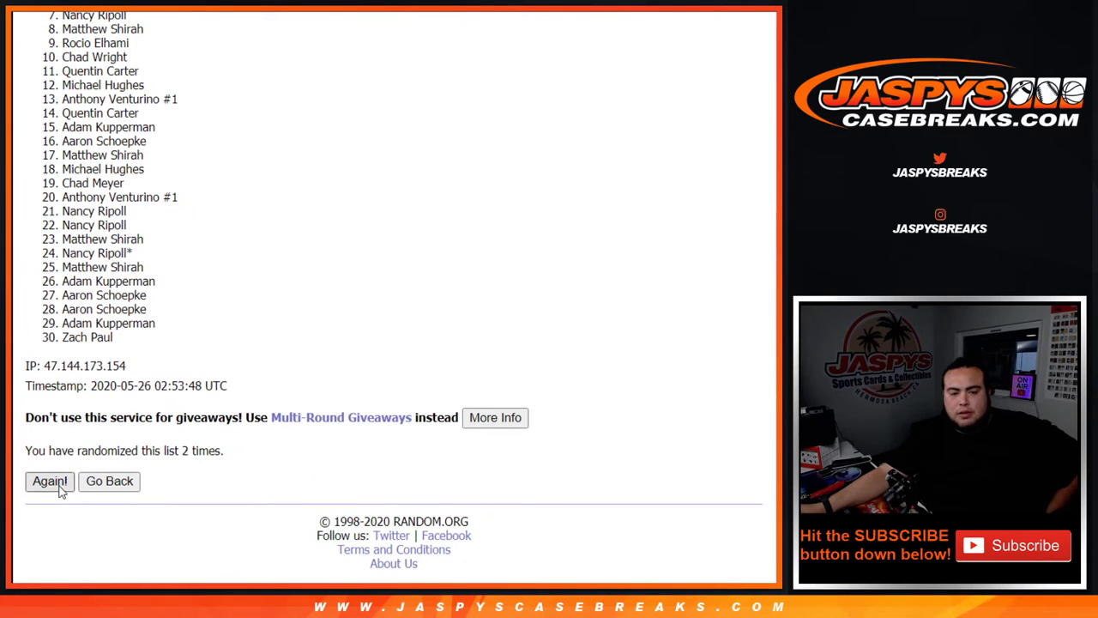
left_click(53, 482)
scroll(60, 489, "down", 3)
left_click(53, 481)
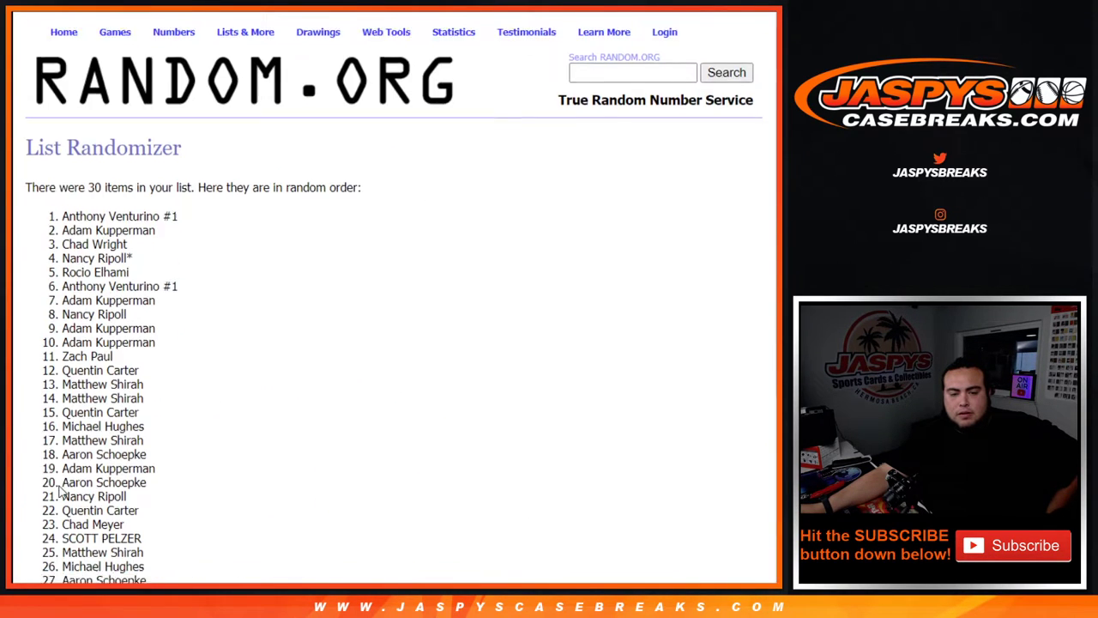
scroll(60, 489, "down", 3)
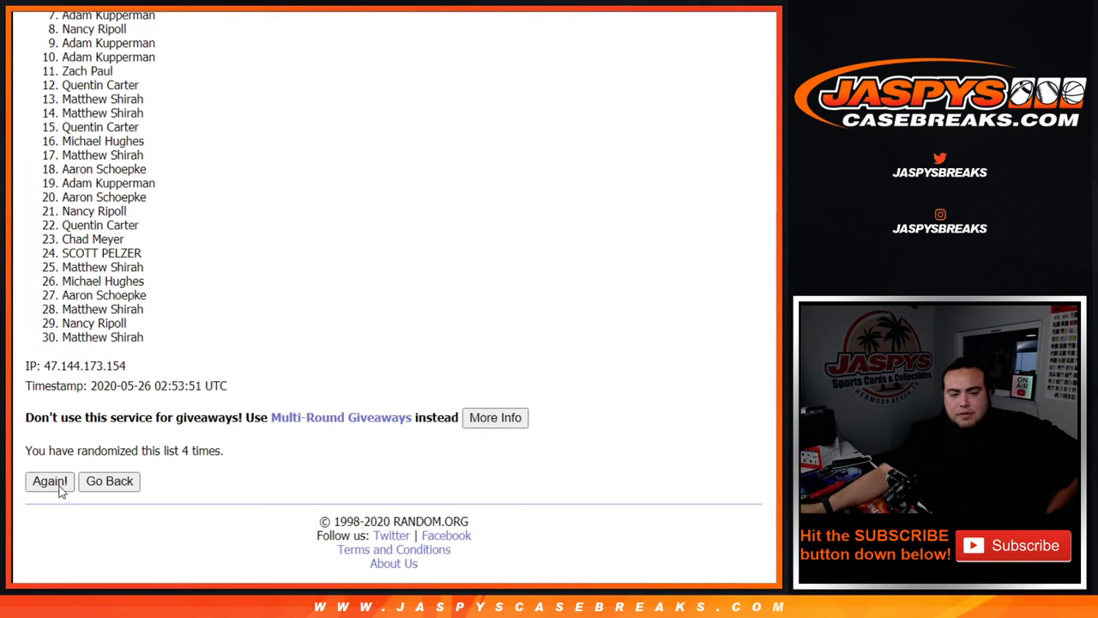
left_click(60, 490)
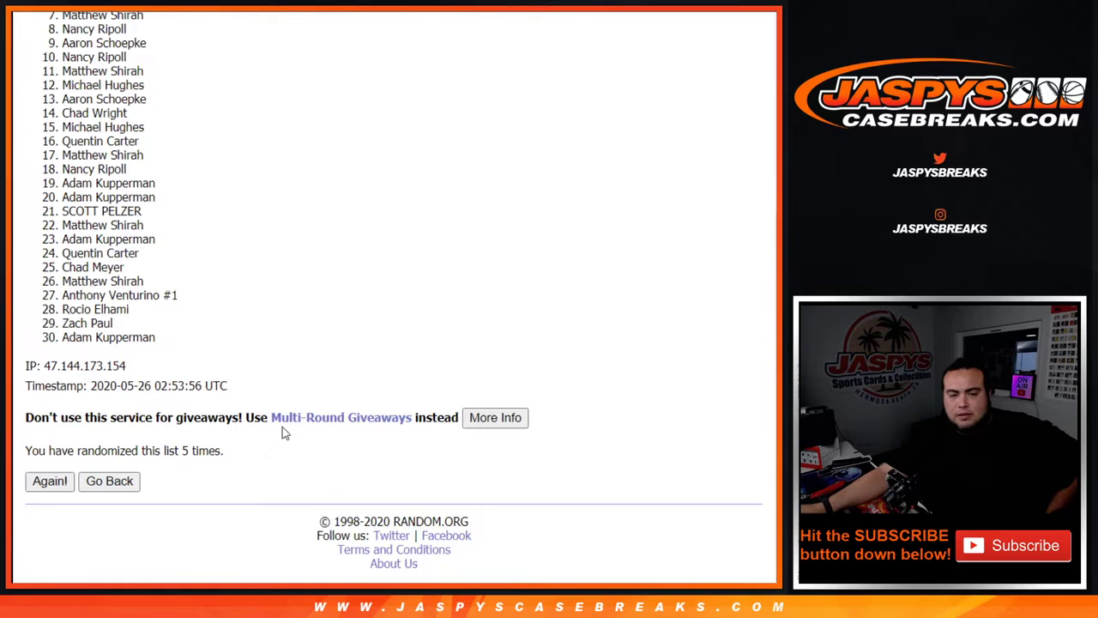
left_click_drag(175, 452, 284, 452)
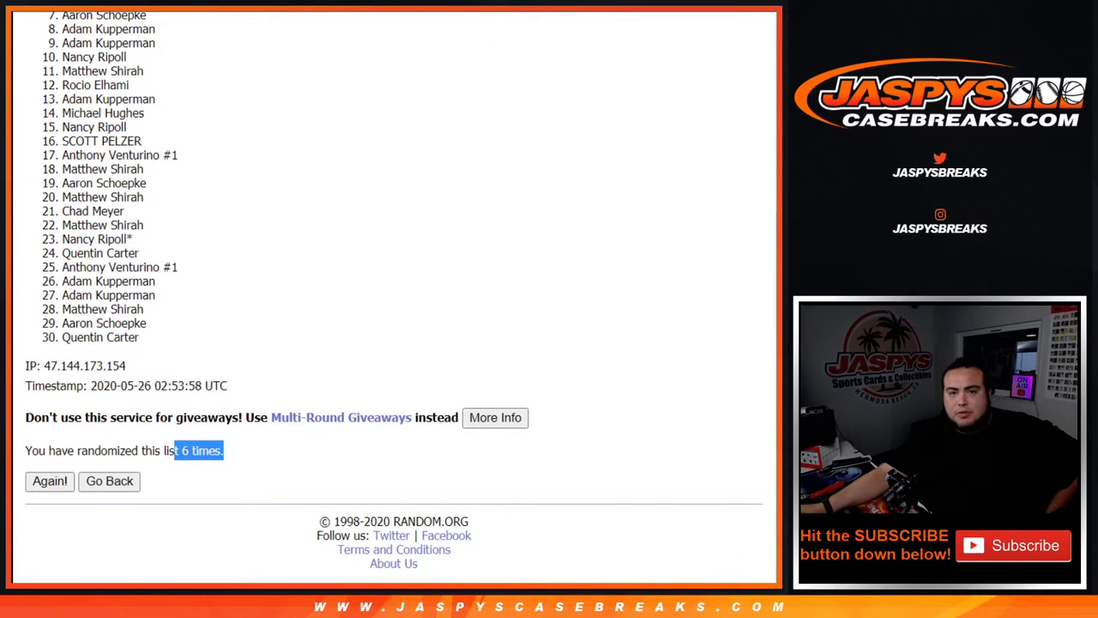
Step: Compare the dice roll with the randomization count, and highlight the first three names in the randomized participant list
key("ctrl+Tab")
key("ctrl+shift+Tab")
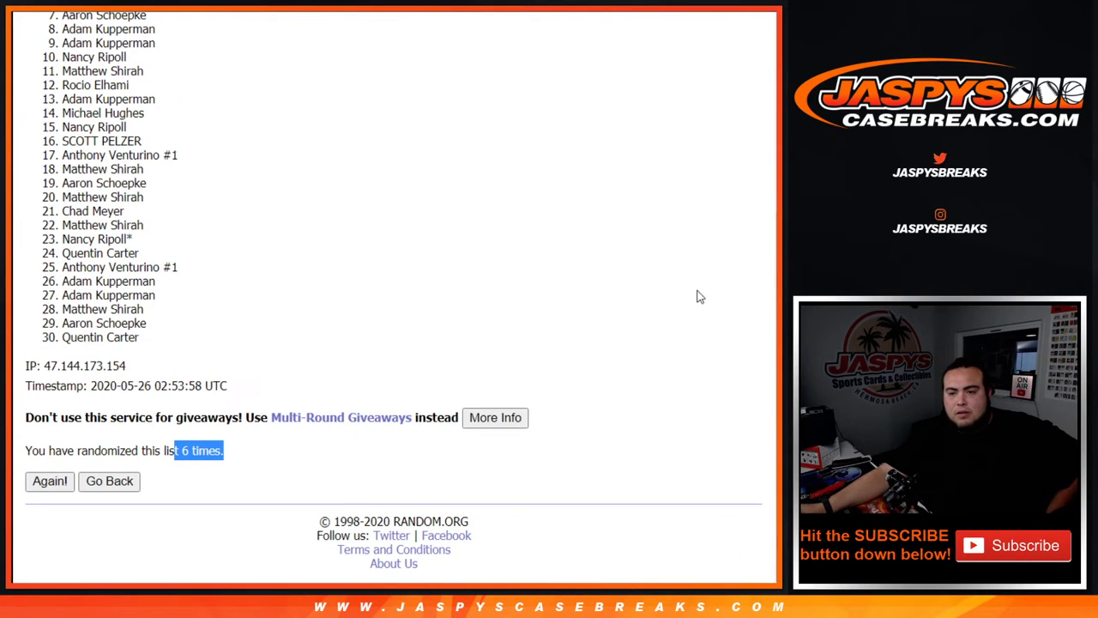
scroll(776, 319, "up", 1)
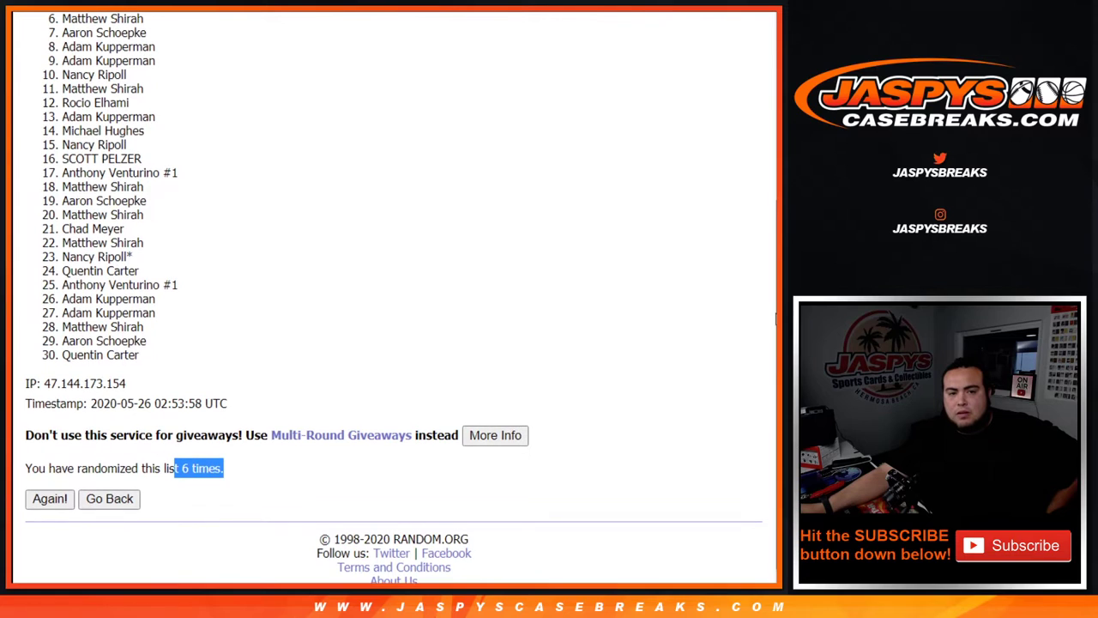
scroll(776, 319, "up", 2)
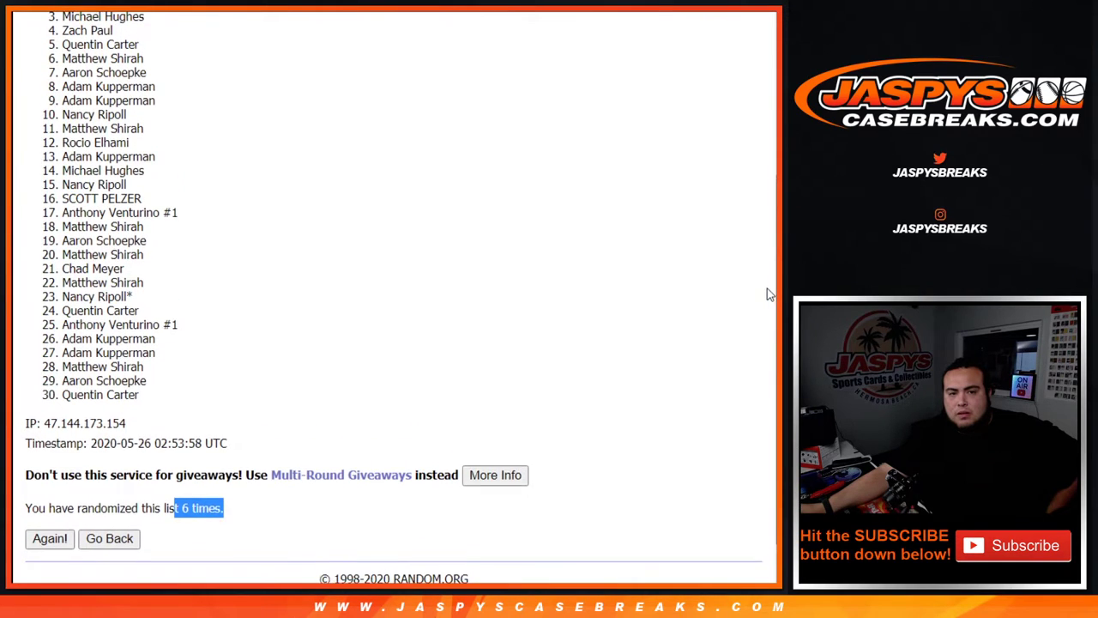
scroll(763, 275, "up", 2)
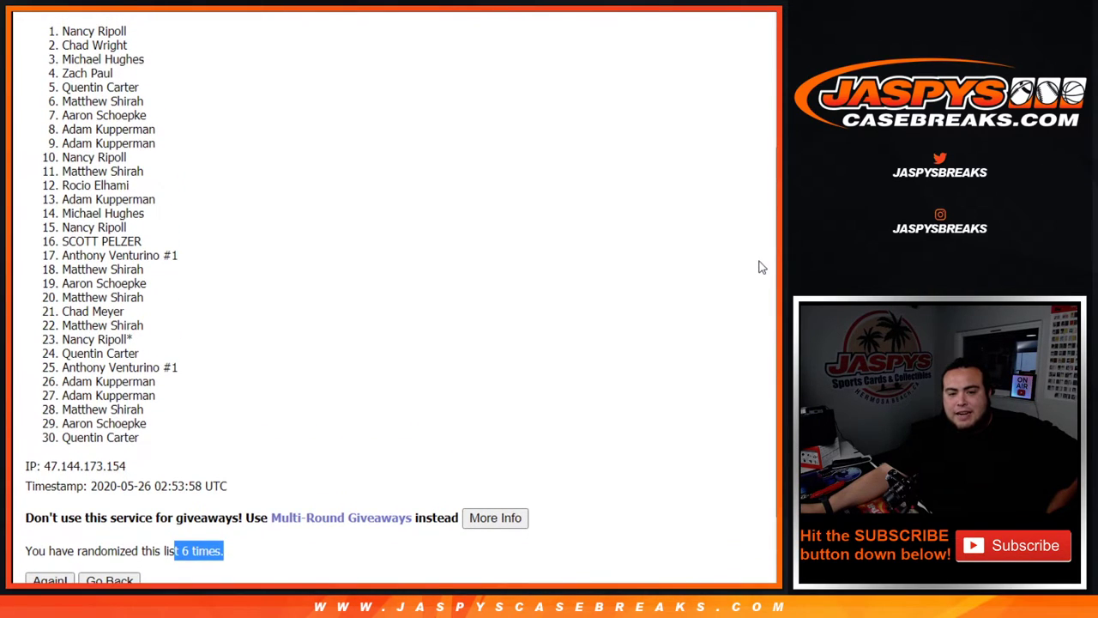
key("ctrl+Tab")
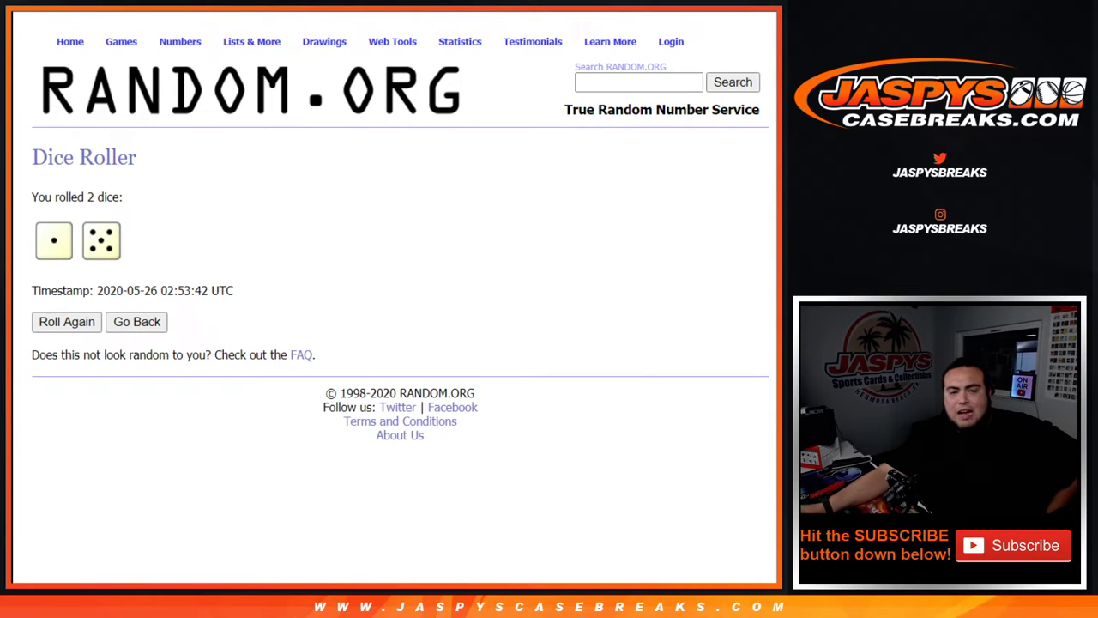
key("ctrl+shift+Tab")
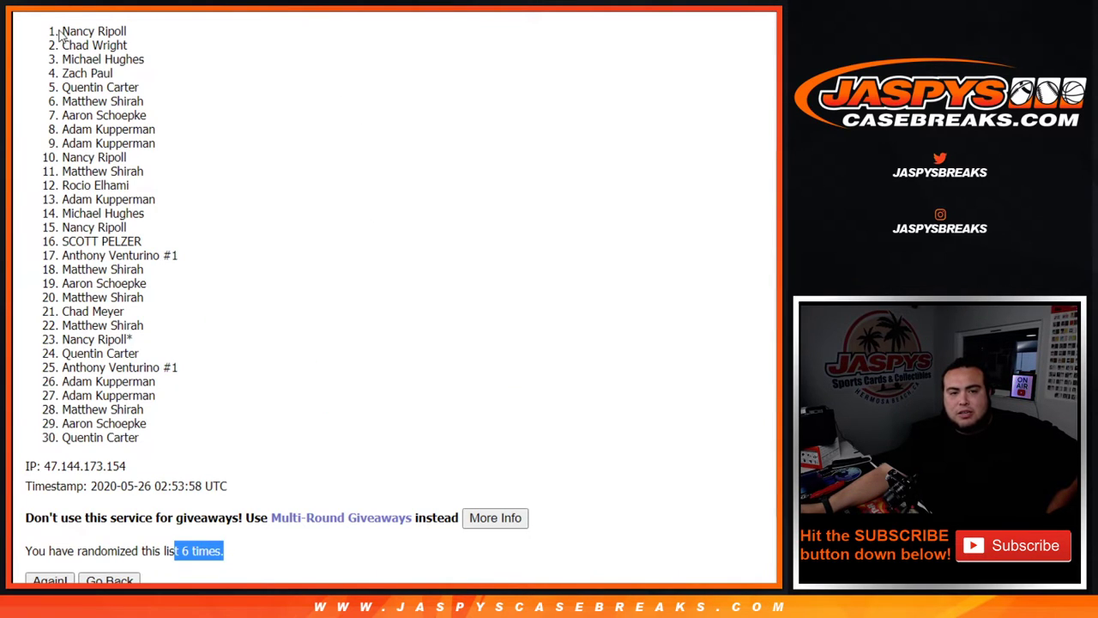
left_click_drag(61, 30, 169, 79)
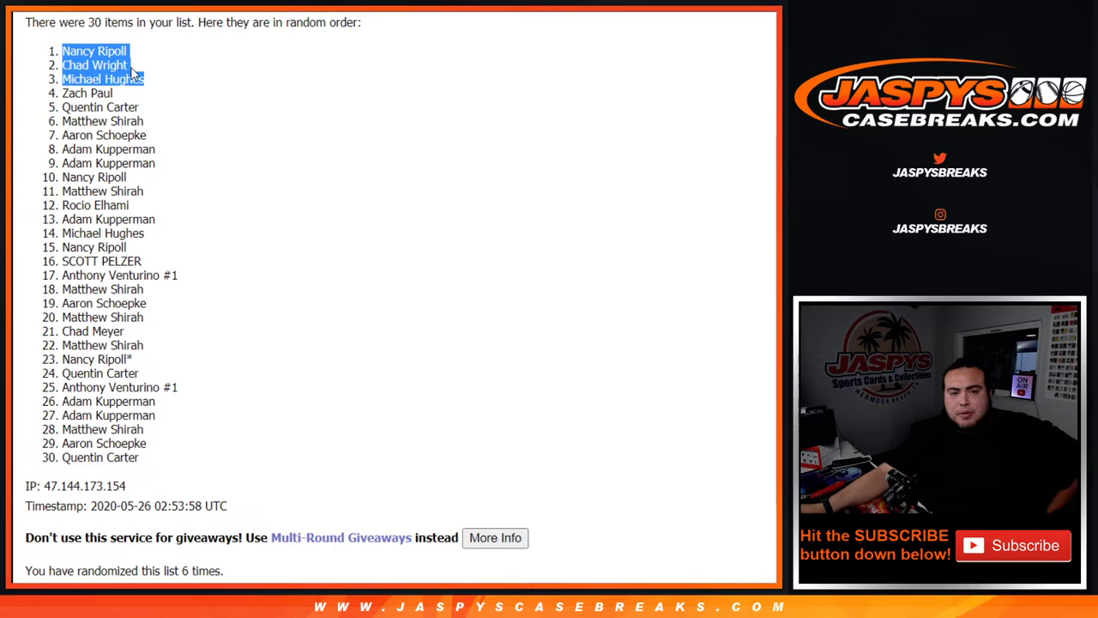